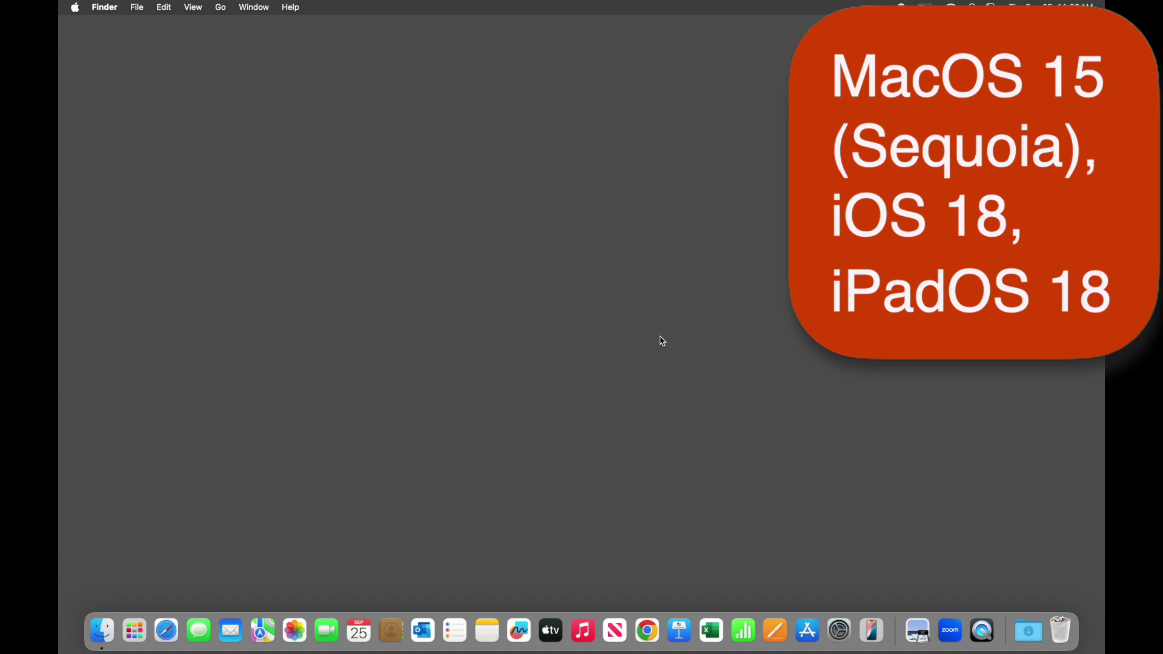
Open System Settings and view the Mac's About details, revealing the full macOS build number
{"action": "left_click", "coordinate": [840, 631]}
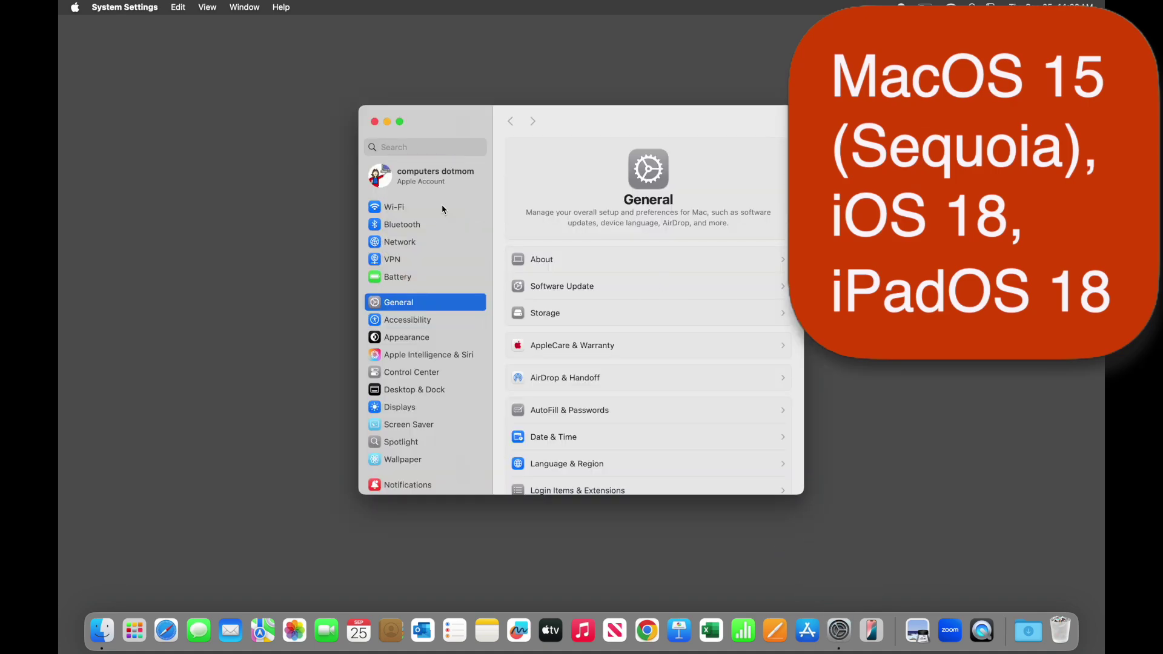
{"action": "left_click", "coordinate": [635, 259]}
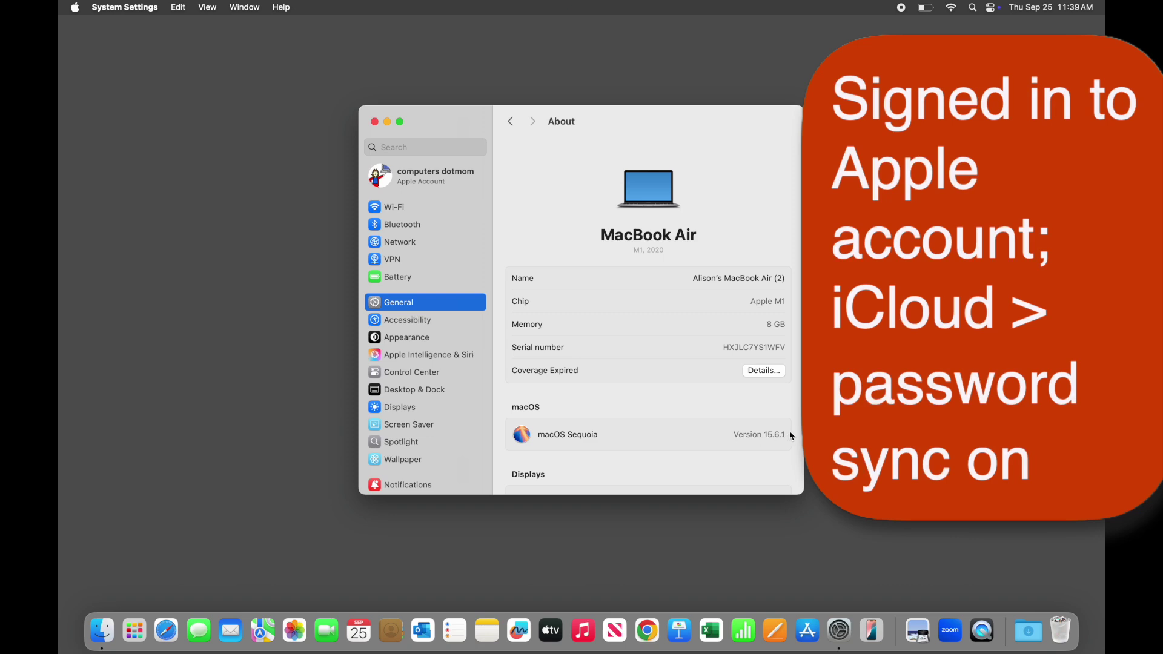
{"action": "double_click", "coordinate": [748, 436]}
Confirm that iCloud Passwords sync is on for this Mac under Apple Account > iCloud
{"action": "left_click", "coordinate": [418, 182]}
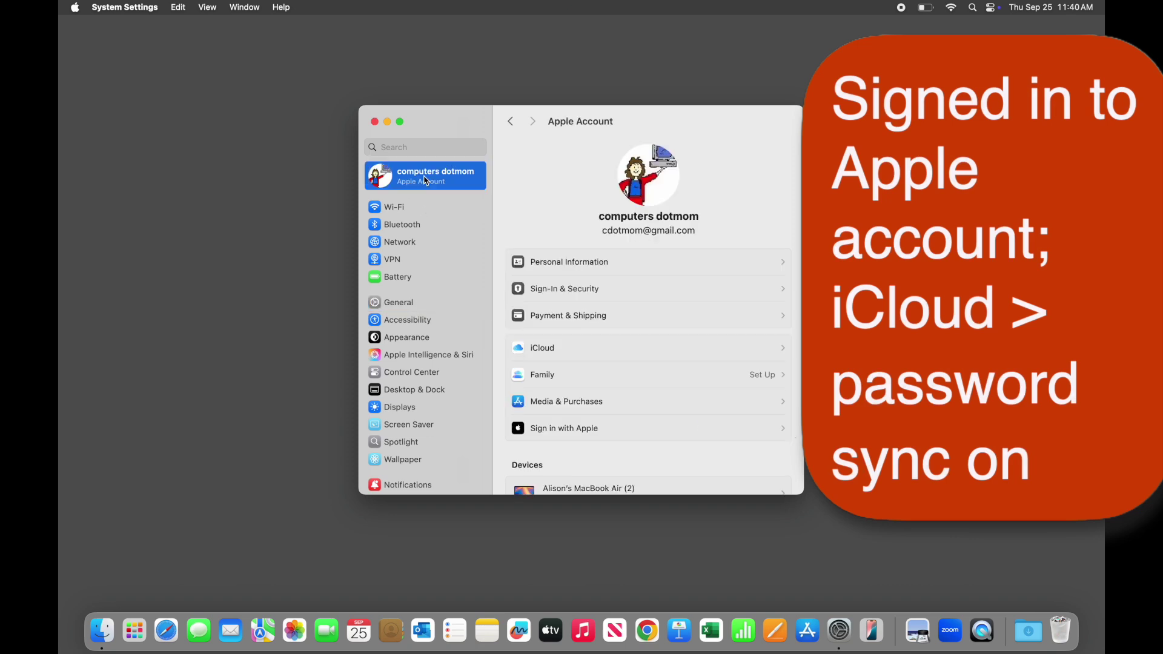
{"action": "left_click", "coordinate": [614, 345]}
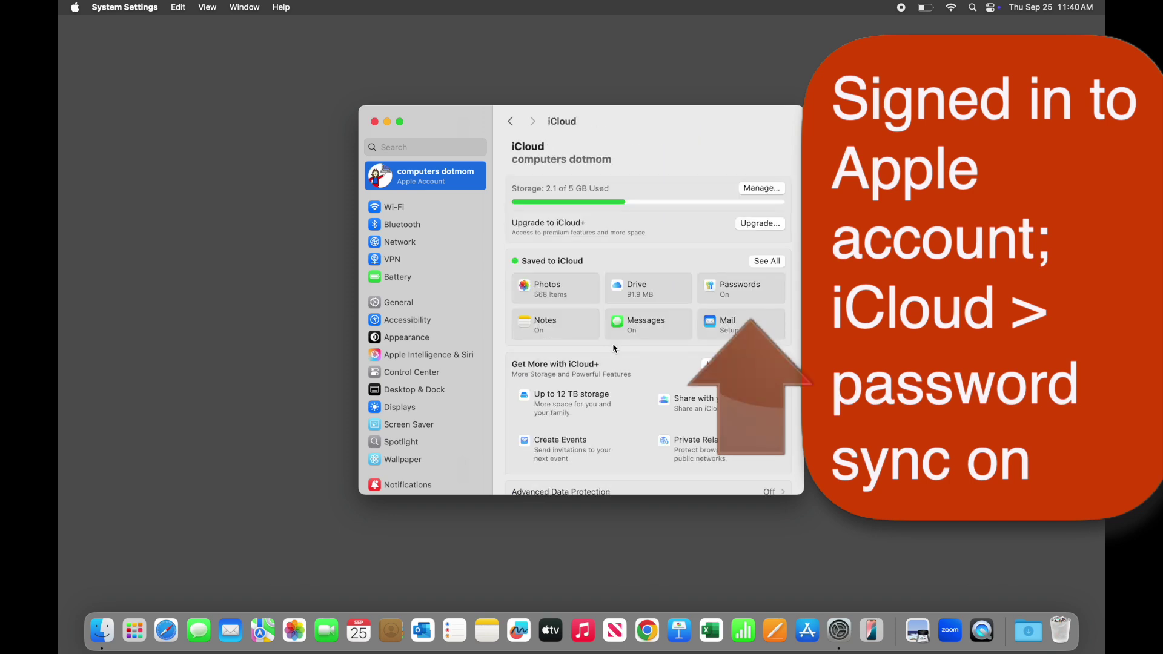
{"action": "left_click", "coordinate": [754, 293]}
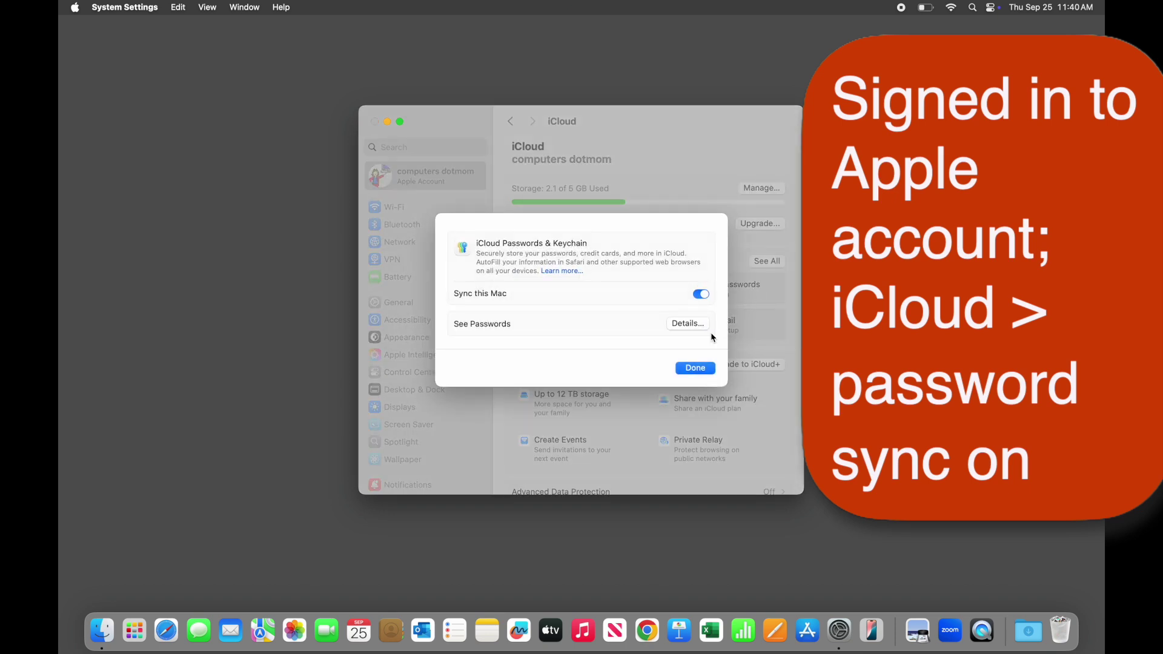
{"action": "left_click", "coordinate": [690, 368]}
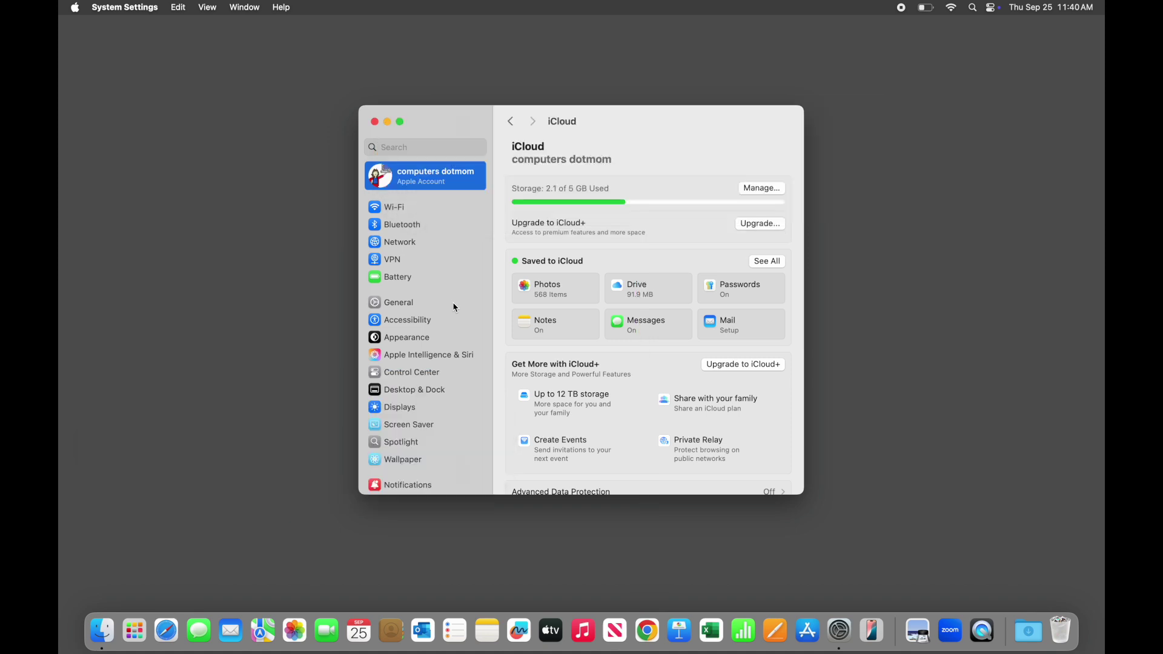
Turn on Delete After Use for verification codes in General > AutoFill & Passwords
{"action": "left_click", "coordinate": [455, 304]}
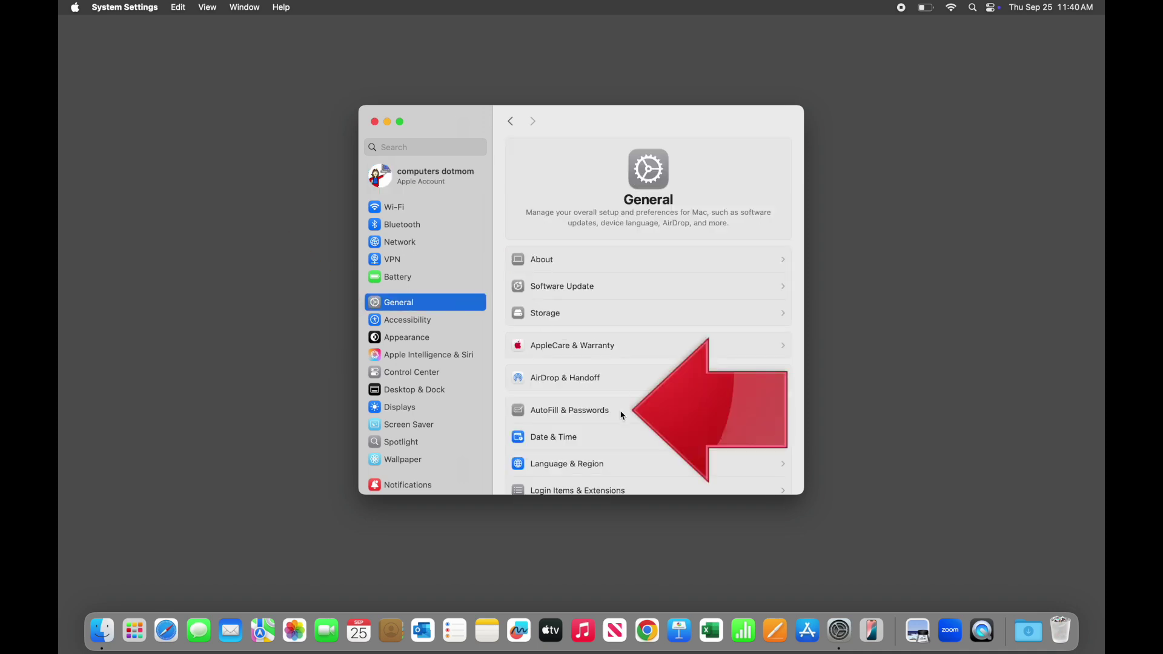
{"action": "left_click", "coordinate": [623, 414]}
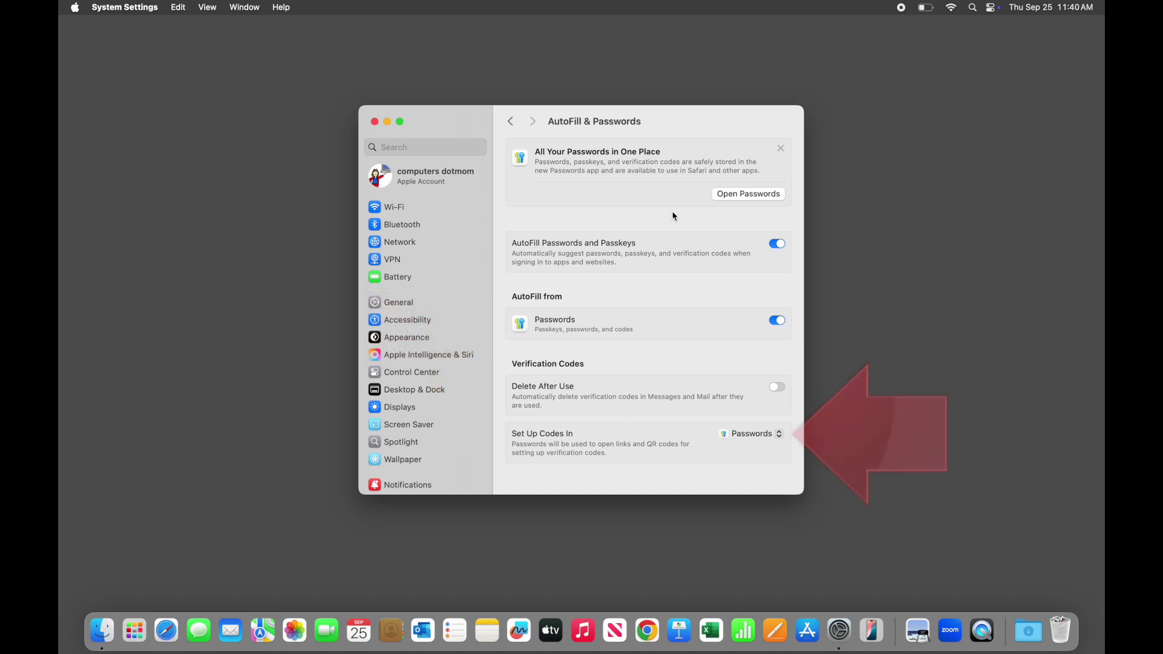
{"action": "left_click", "coordinate": [778, 389]}
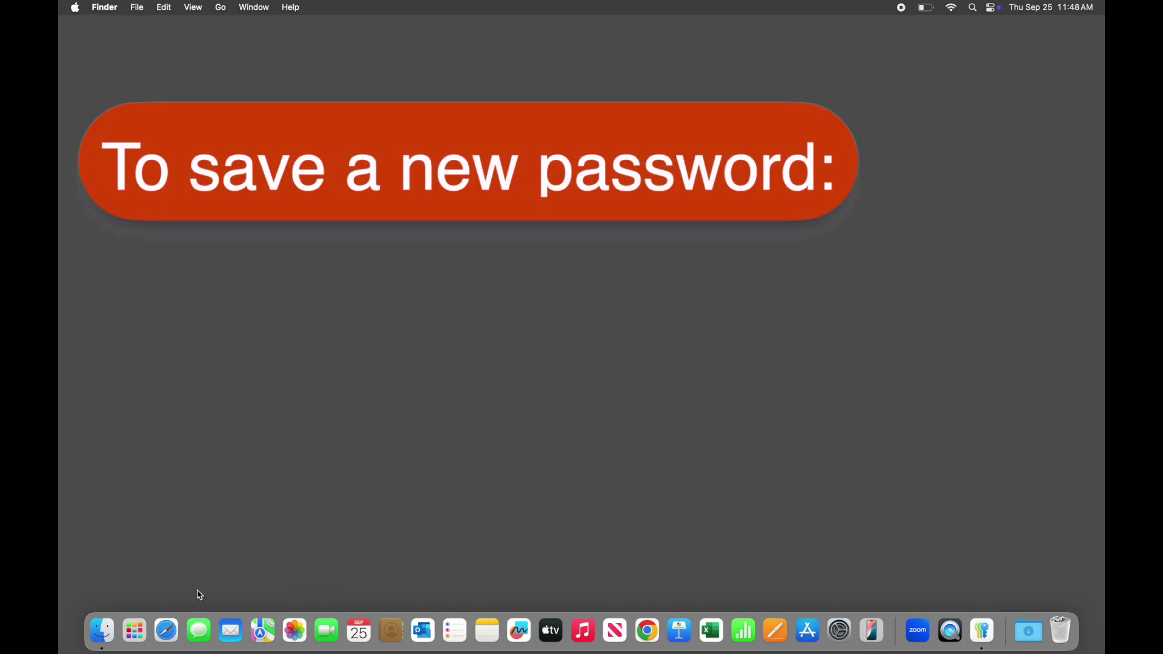
Load instagram in Safari, open Sign up, and focus the password field for a strong-password suggestion
{"action": "left_click", "coordinate": [166, 631]}
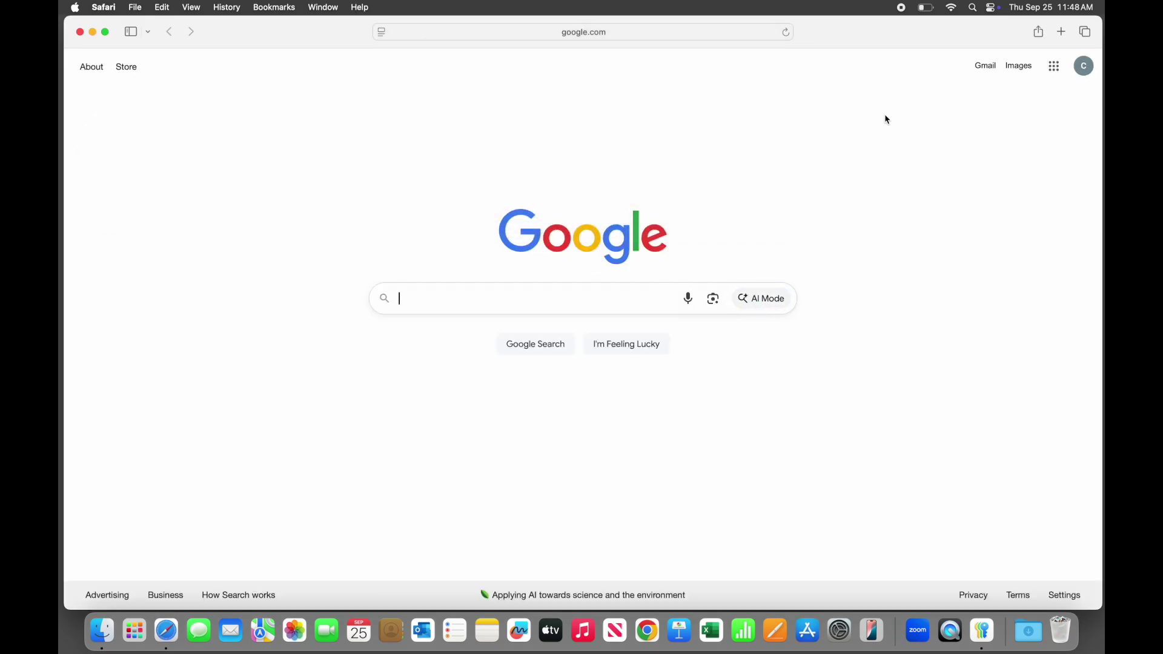
{"action": "left_click", "coordinate": [642, 38]}
{"action": "type", "text": "instagram"}
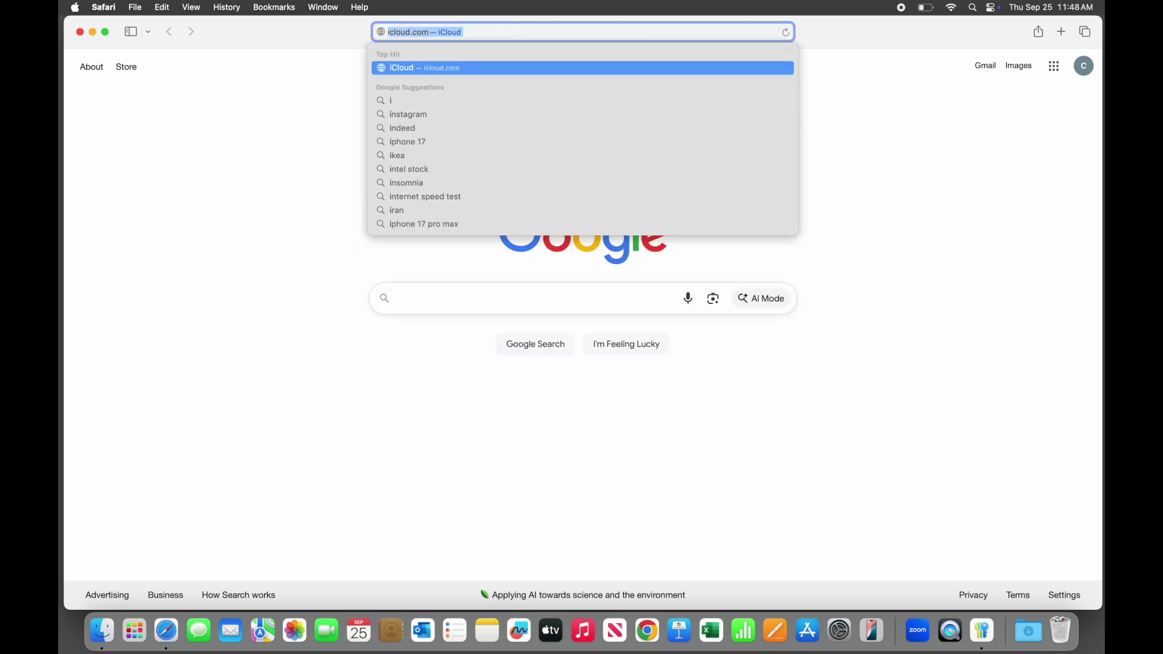
{"action": "key", "text": "Return"}
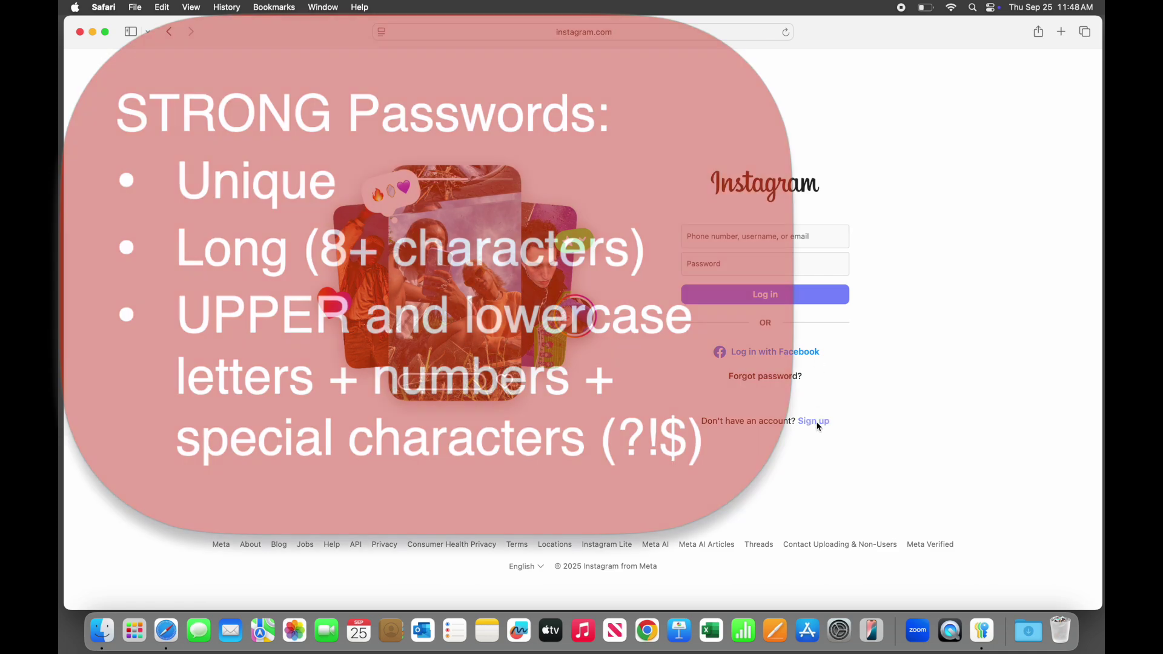
{"action": "left_click", "coordinate": [815, 422]}
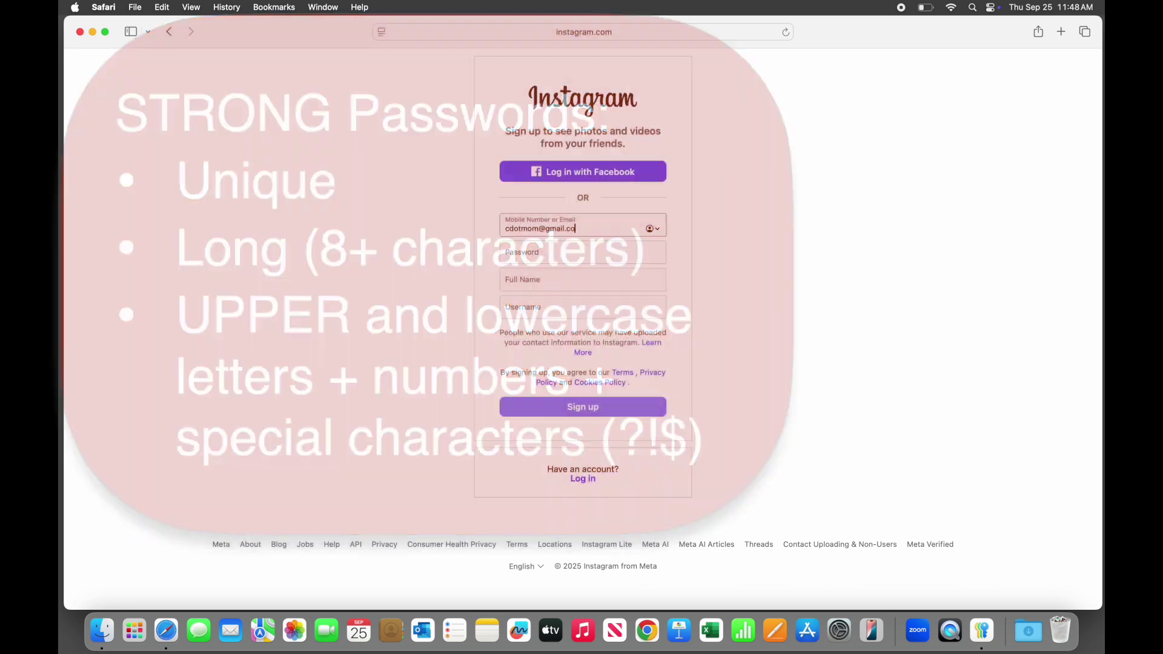
{"action": "left_click", "coordinate": [545, 255]}
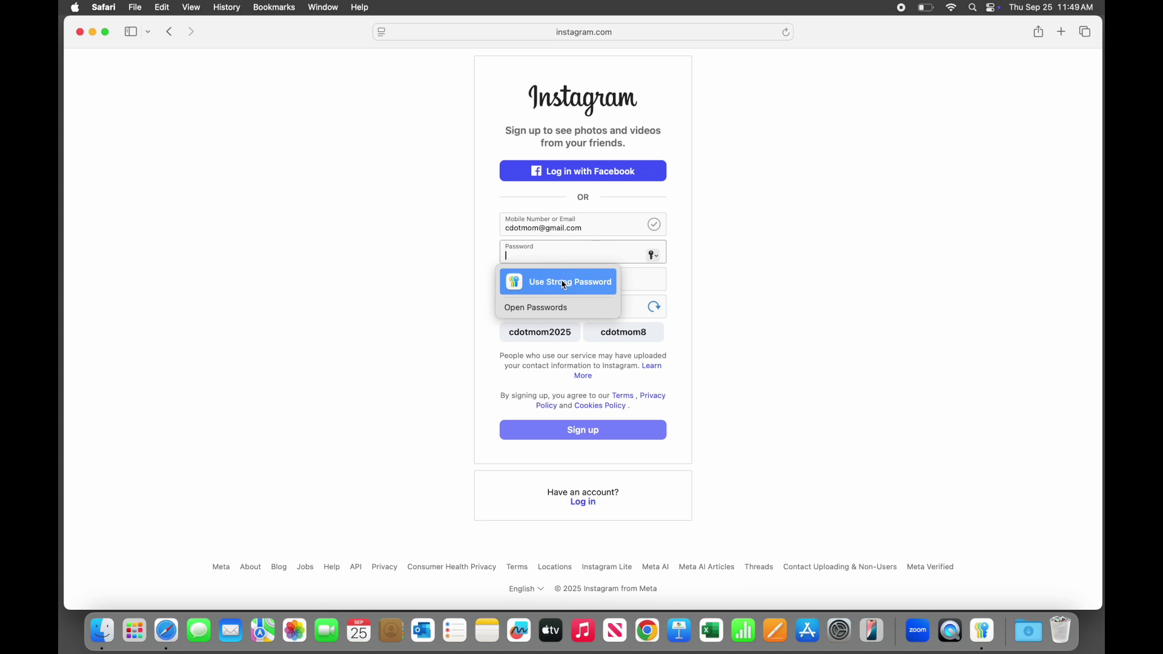
Replace the generated strong password (without special characters) with your own typed password
{"action": "left_click", "coordinate": [563, 284]}
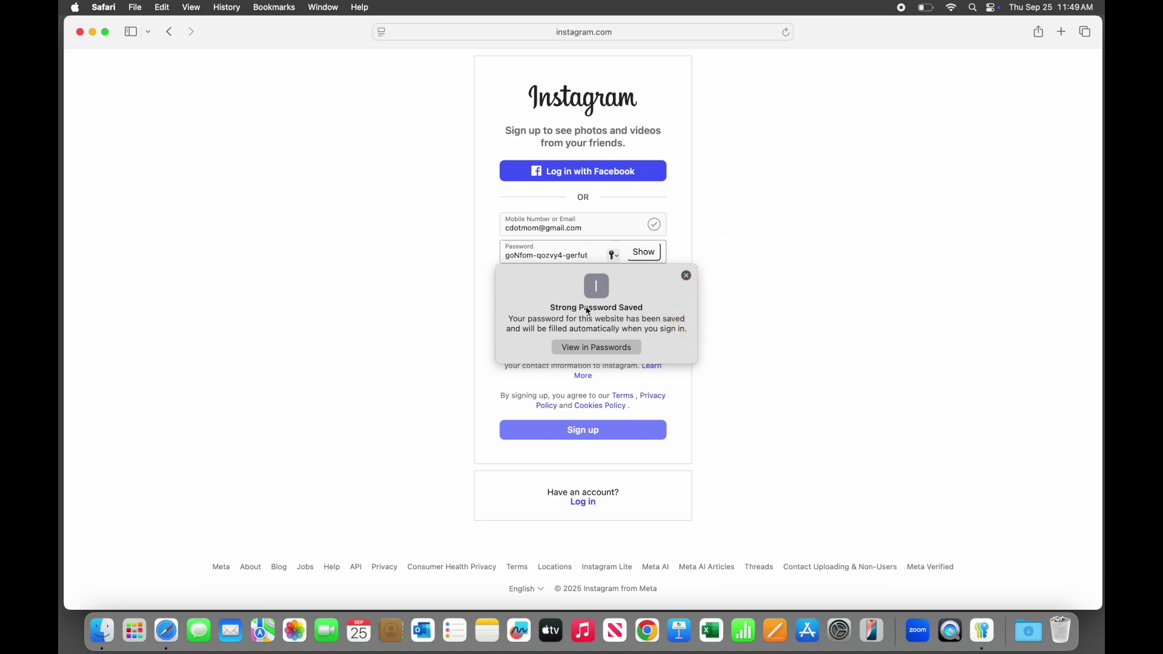
{"action": "left_click", "coordinate": [686, 276]}
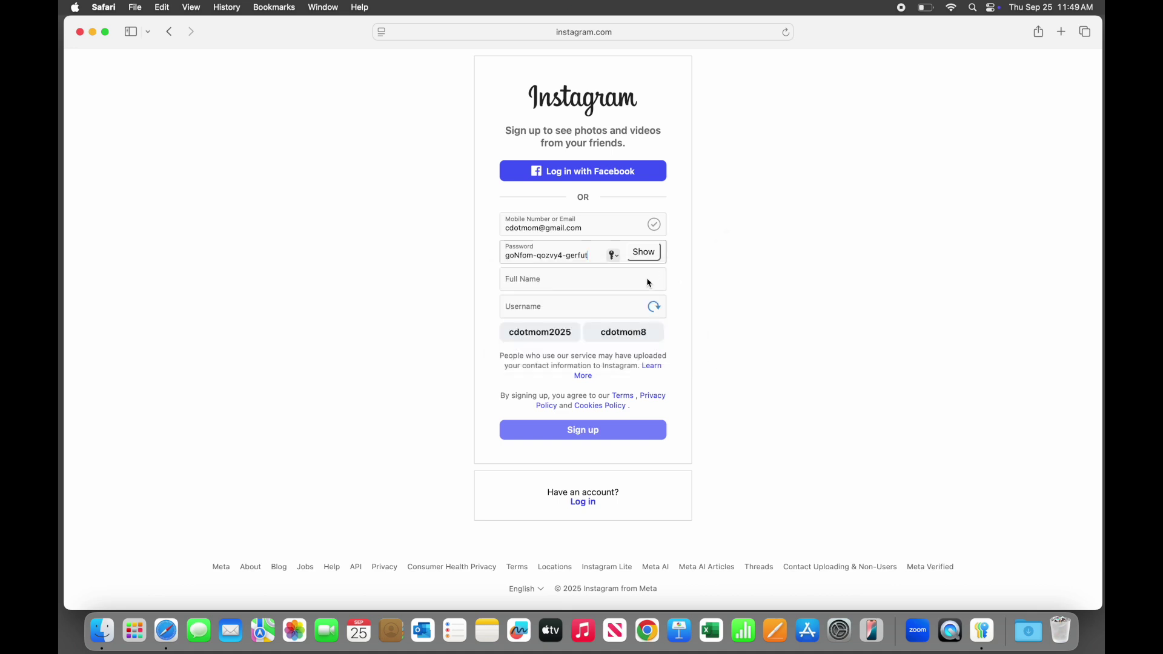
{"action": "left_click", "coordinate": [613, 256]}
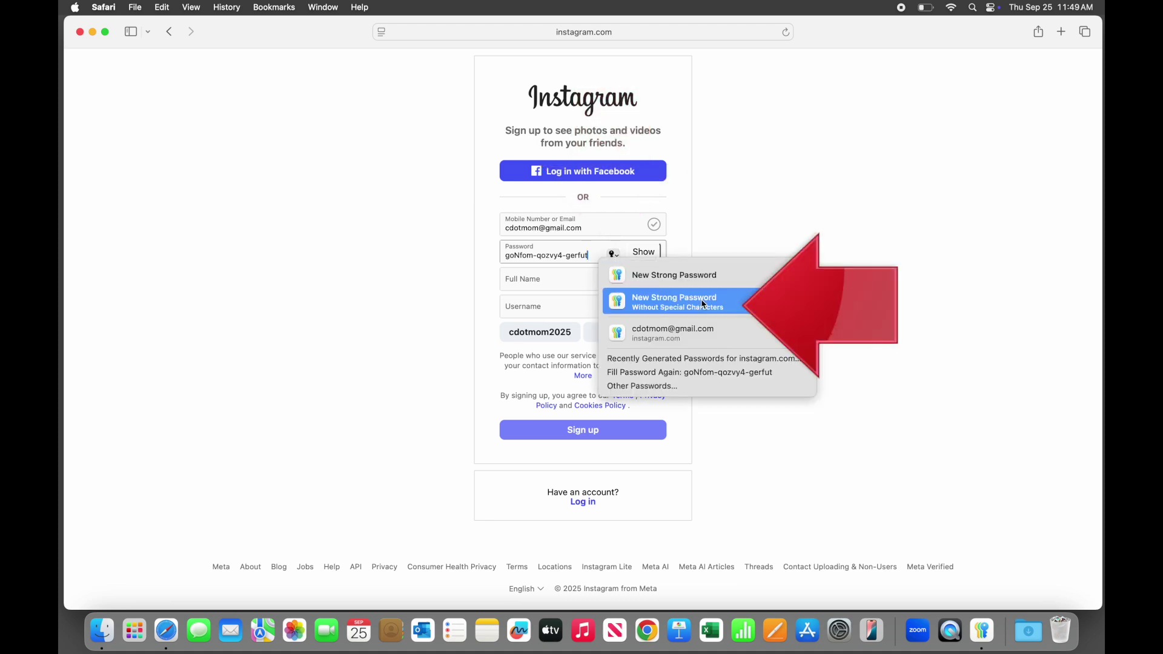
{"action": "left_click", "coordinate": [702, 304]}
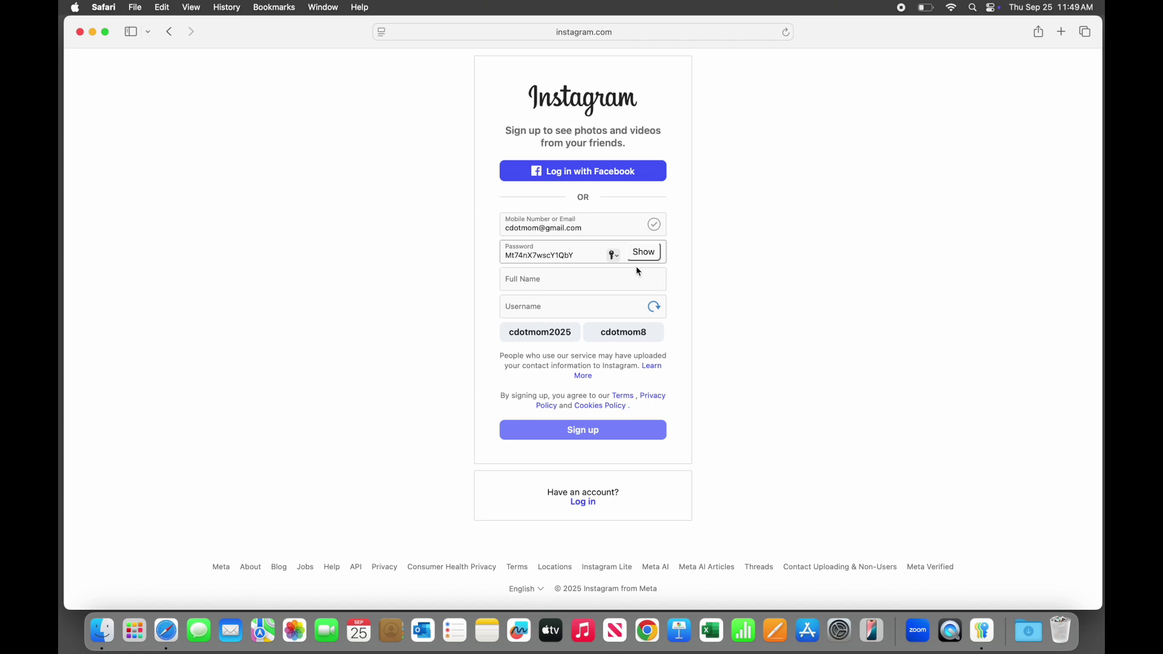
{"action": "left_click_drag", "start_coordinate": [592, 256], "coordinate": [473, 243]}
{"action": "type", "text": "MyOwnPassword"}
Fill in the full name and username, then submit the sign-up form
{"action": "key", "text": "Tab"}
{"action": "type", "text": "computers dot mom"}
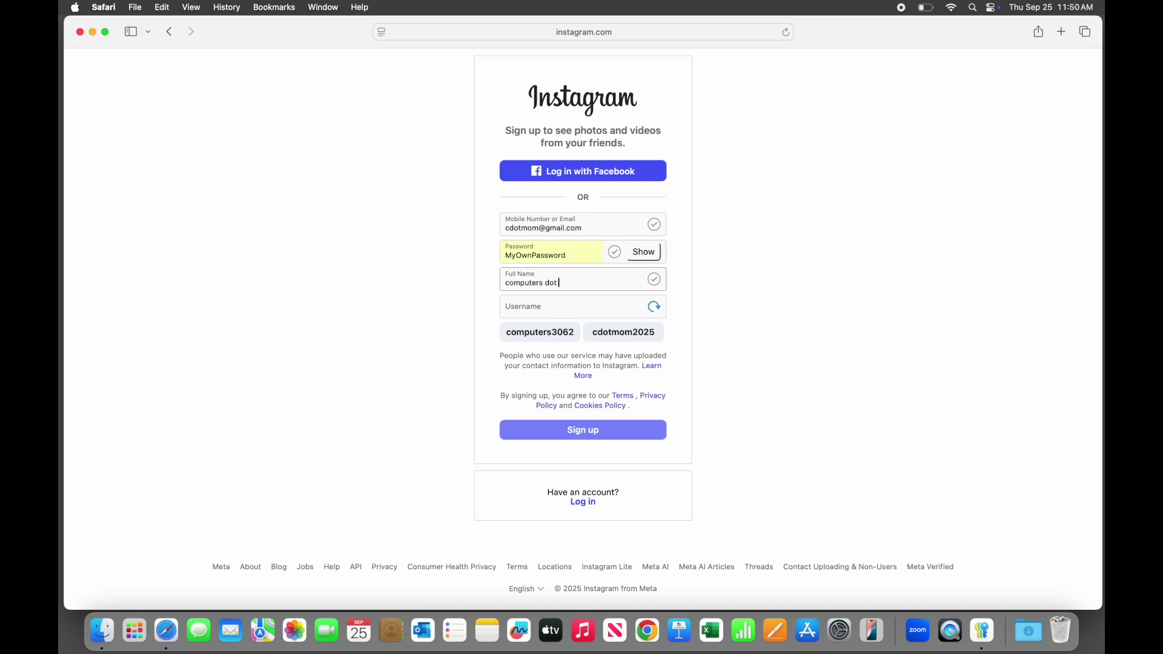
{"action": "key", "text": "Tab"}
{"action": "type", "text": "computersdotmom"}
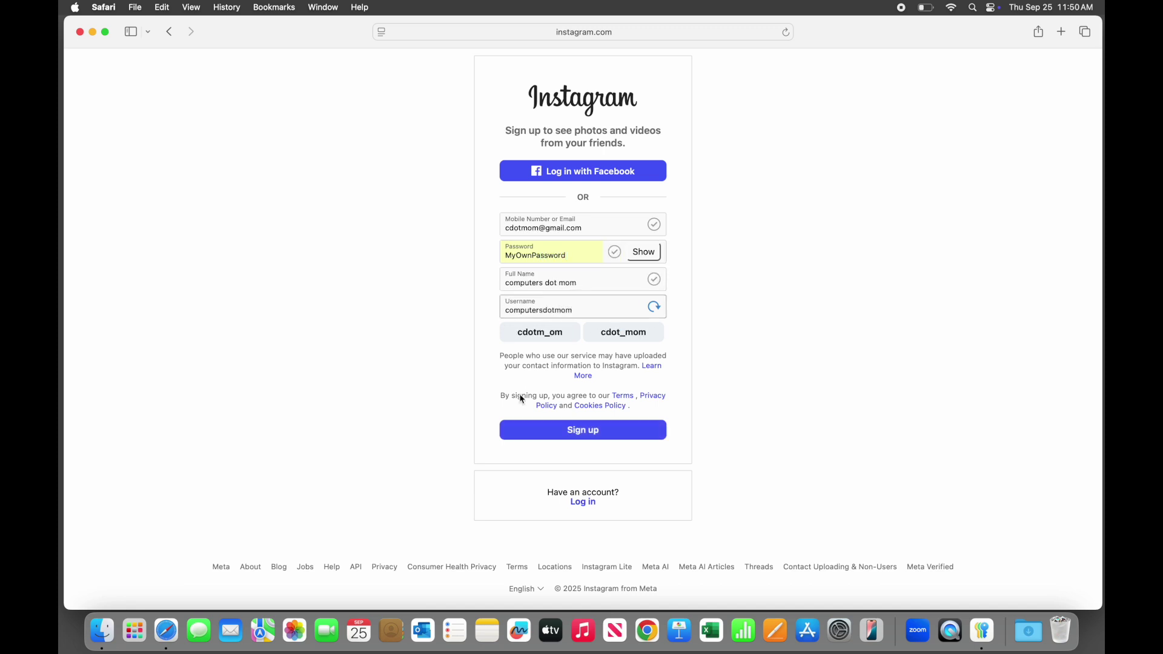
{"action": "key", "text": "Return"}
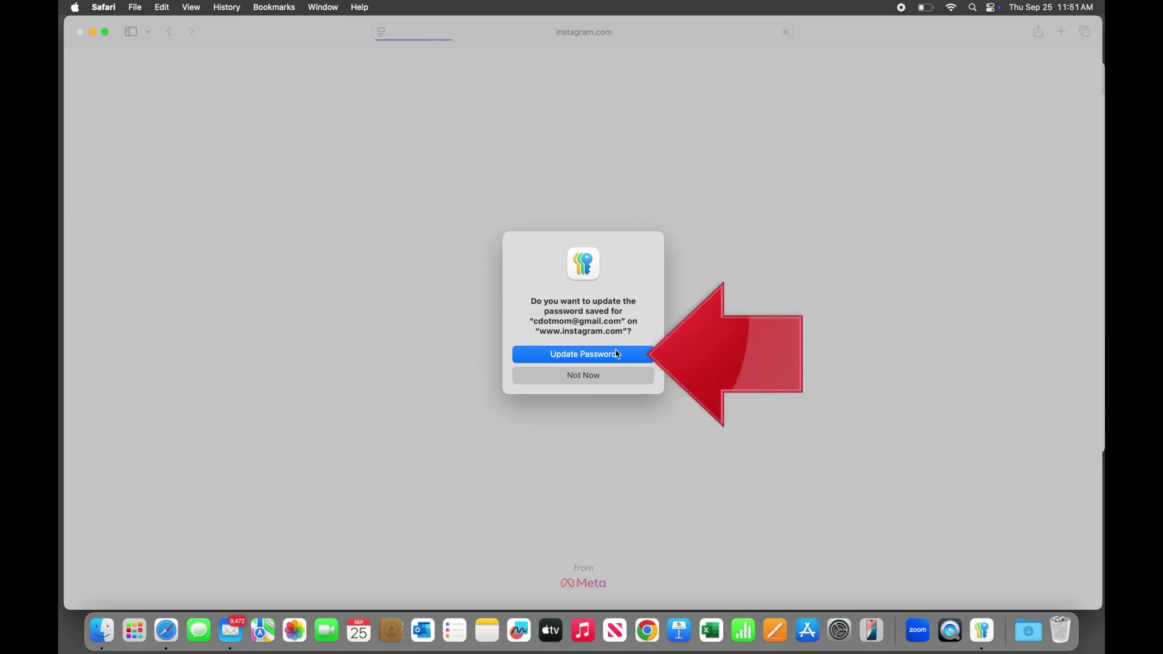
Update the saved Instagram password, then log out from the profile and return to the login page
{"action": "left_click", "coordinate": [641, 356]}
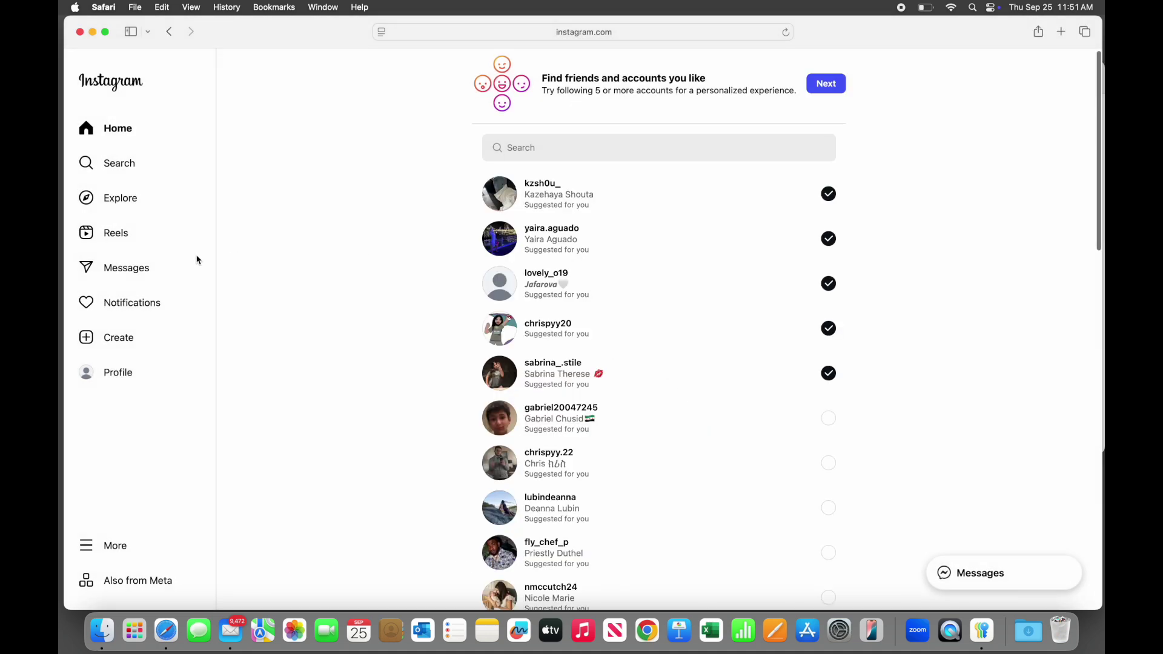
{"action": "left_click", "coordinate": [133, 375]}
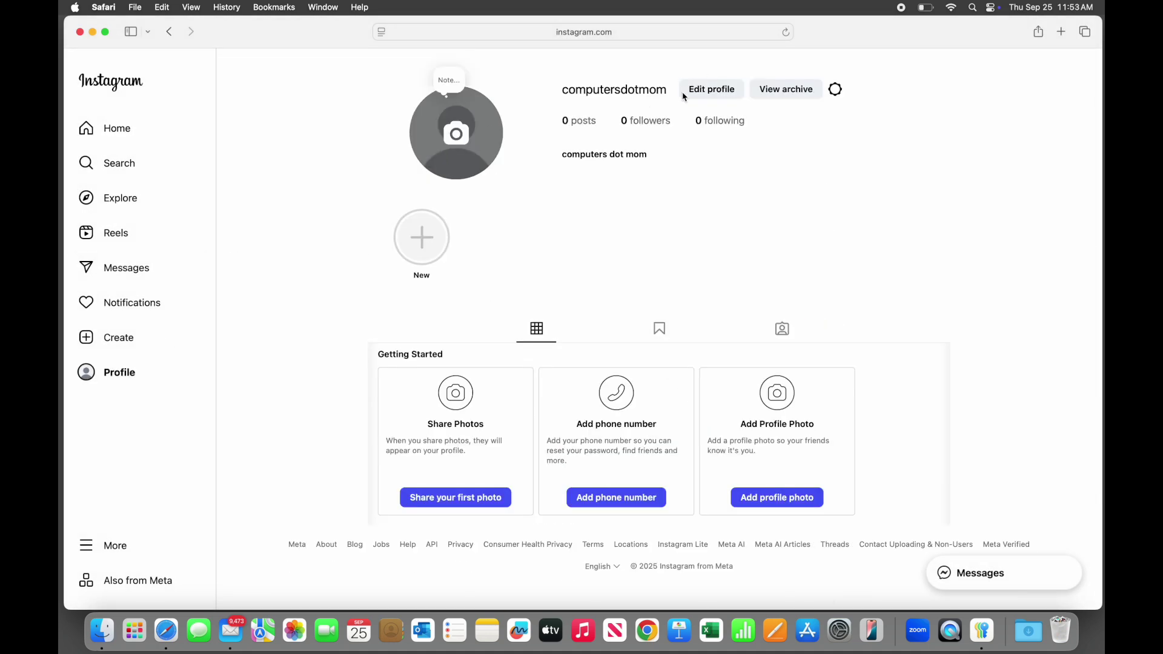
{"action": "left_click", "coordinate": [837, 90]}
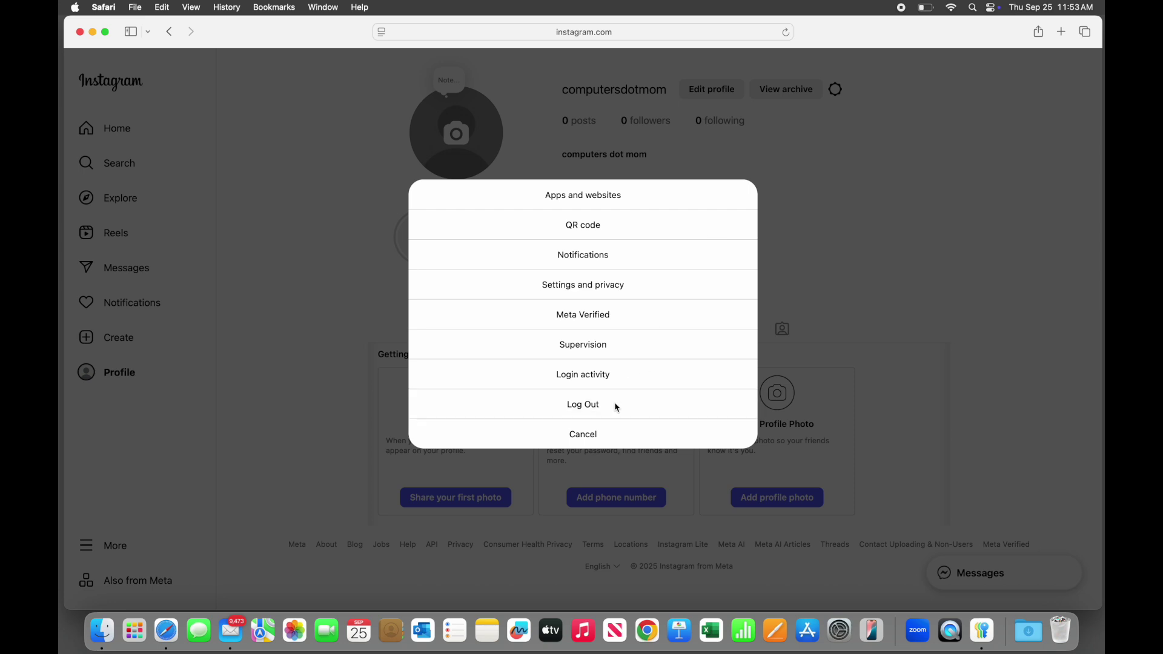
{"action": "left_click", "coordinate": [615, 405]}
{"action": "left_click", "coordinate": [596, 264]}
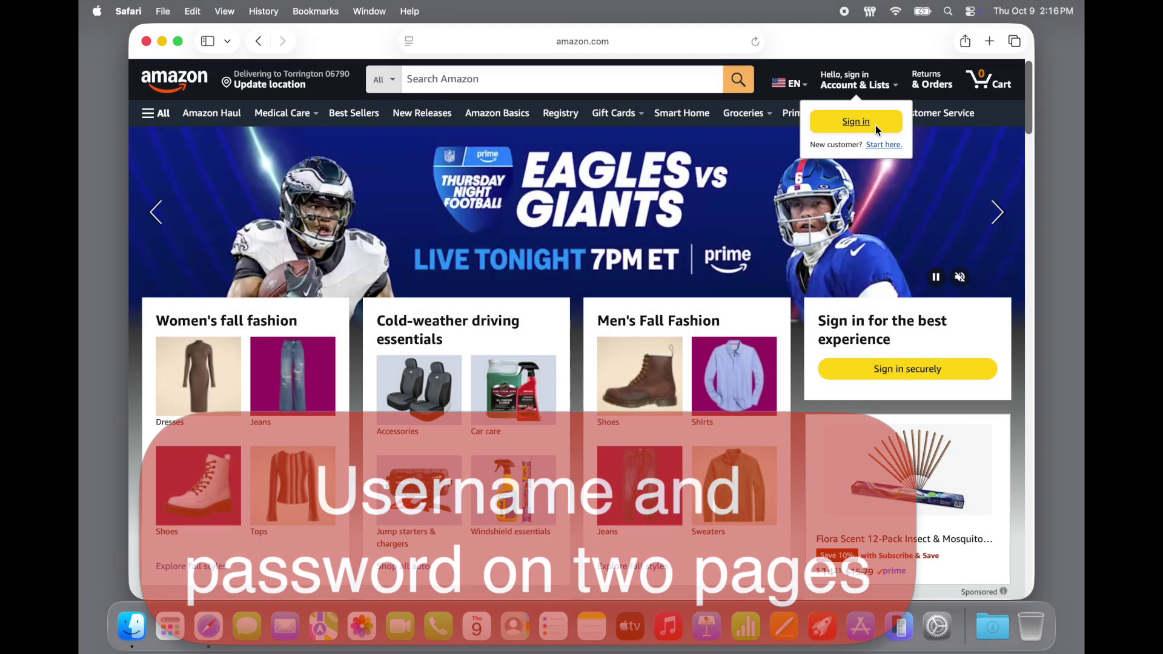
Autofill the saved Amazon email, continue, autofill the saved password, and sign in
{"action": "left_click", "coordinate": [860, 121]}
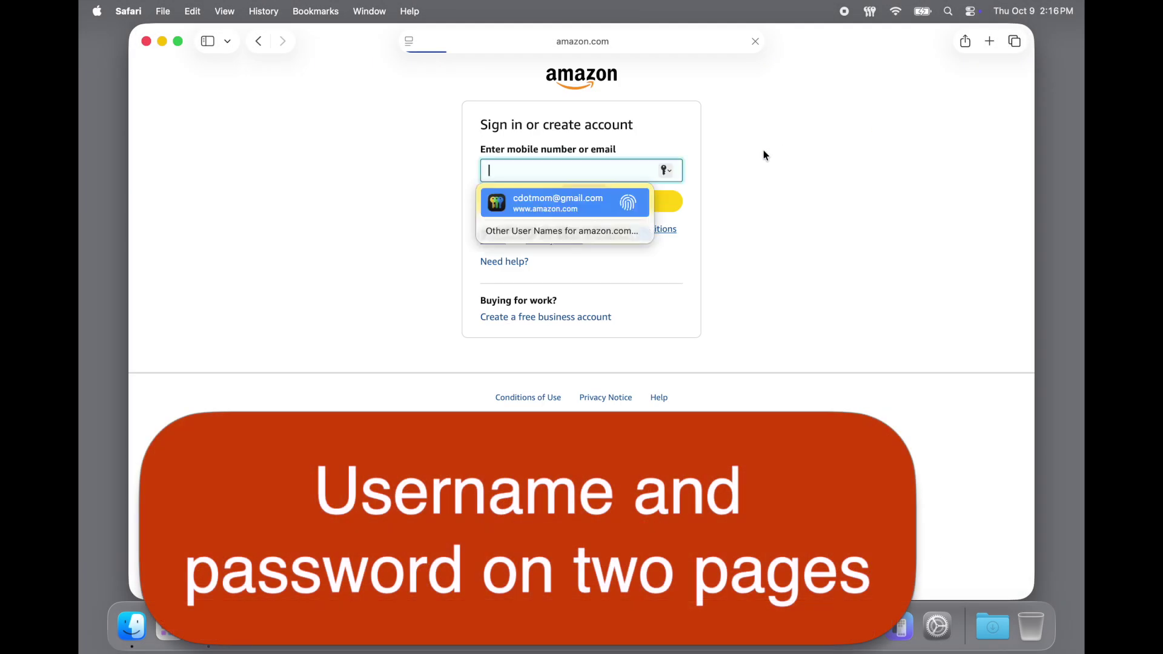
{"action": "key", "text": "Return"}
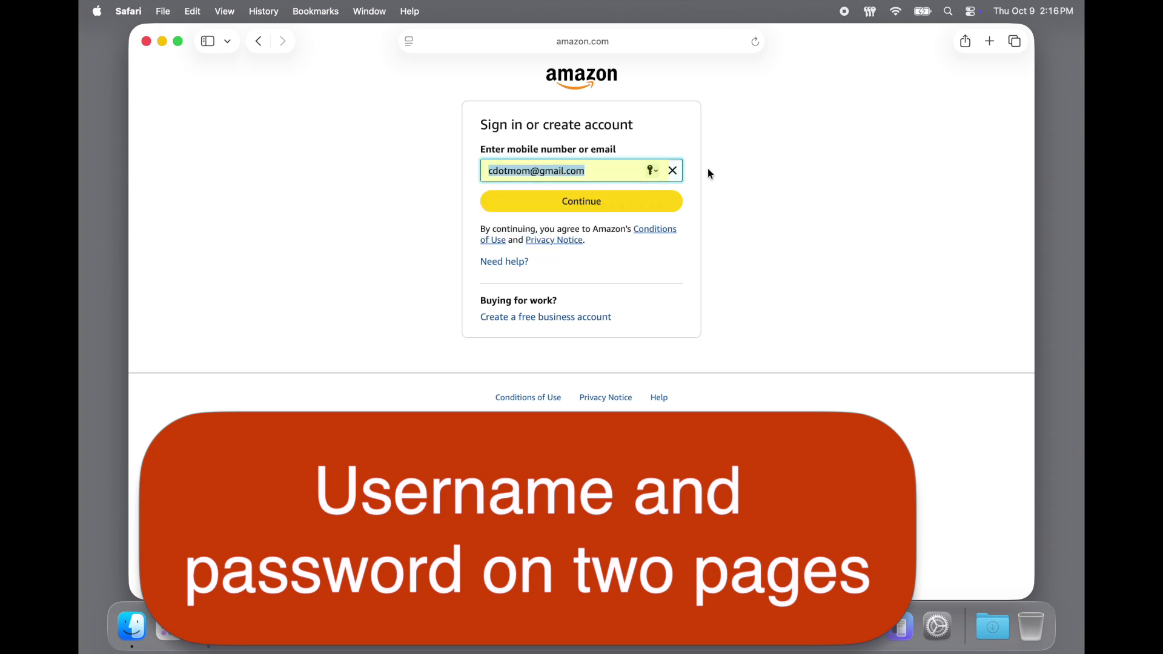
{"action": "left_click", "coordinate": [662, 200]}
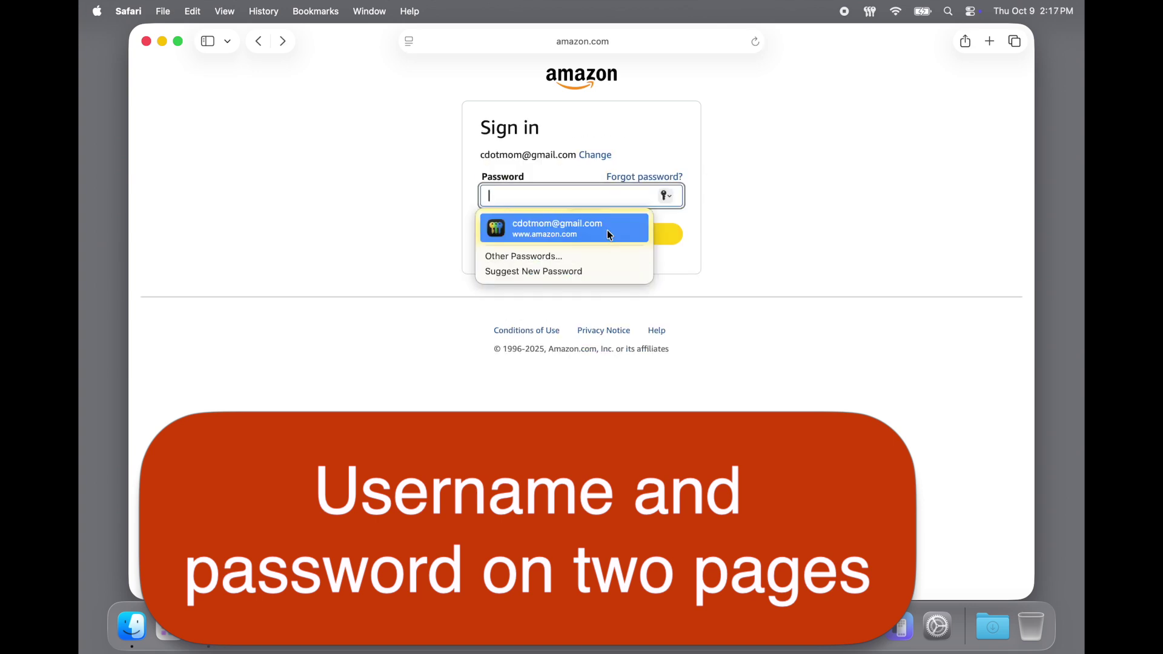
{"action": "left_click", "coordinate": [608, 233]}
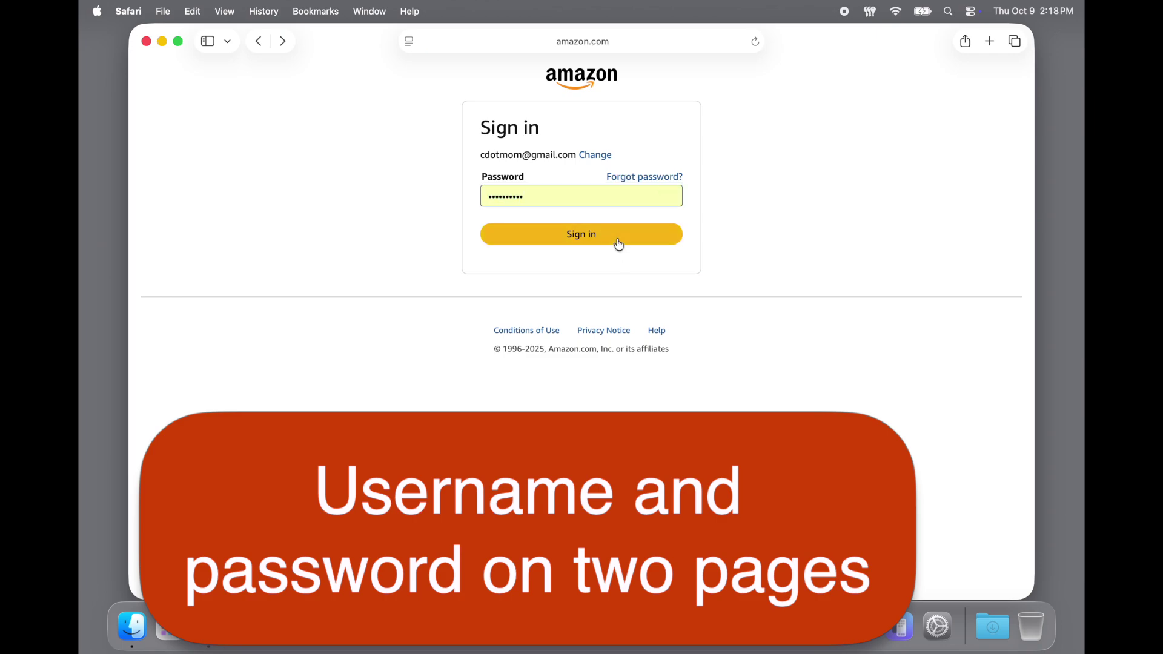
{"action": "left_click", "coordinate": [619, 244]}
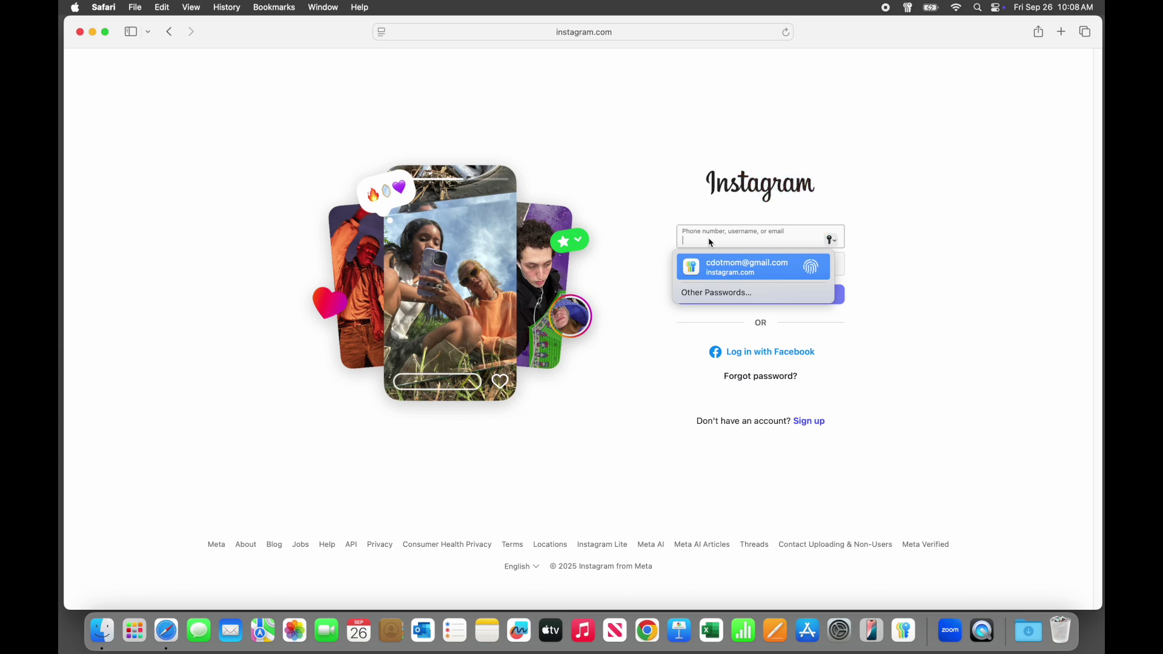
Autofill the saved Instagram login after confirming the Mac password, then log in
{"action": "key", "text": "Return"}
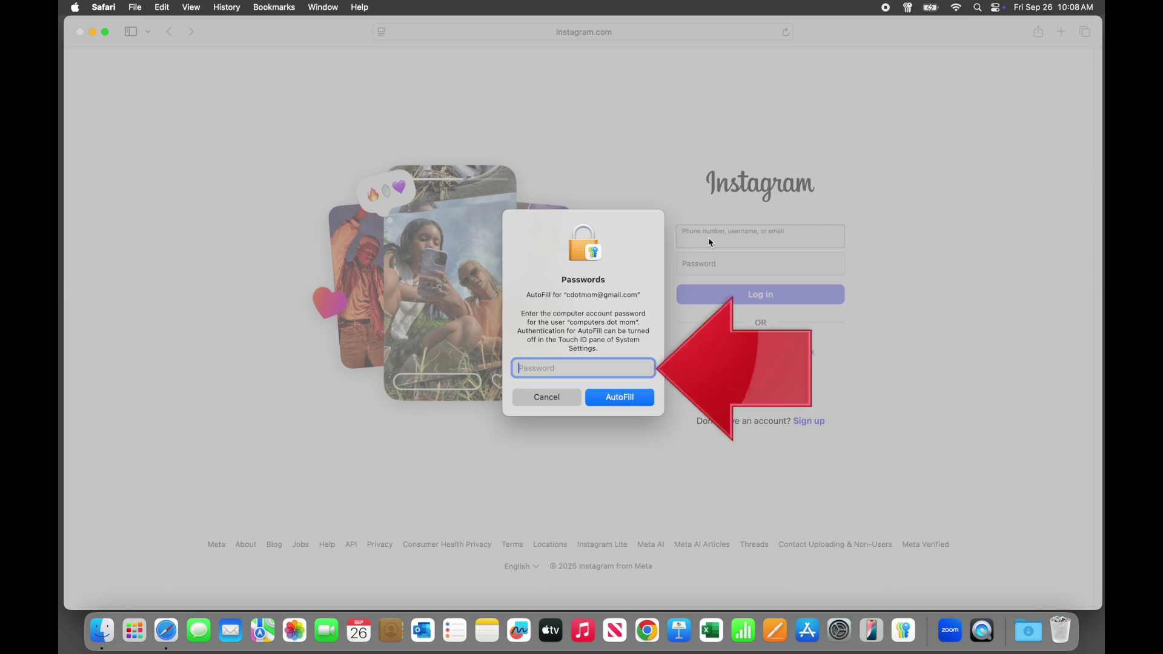
{"action": "type", "text": "•••••"}
{"action": "key", "text": "Return"}
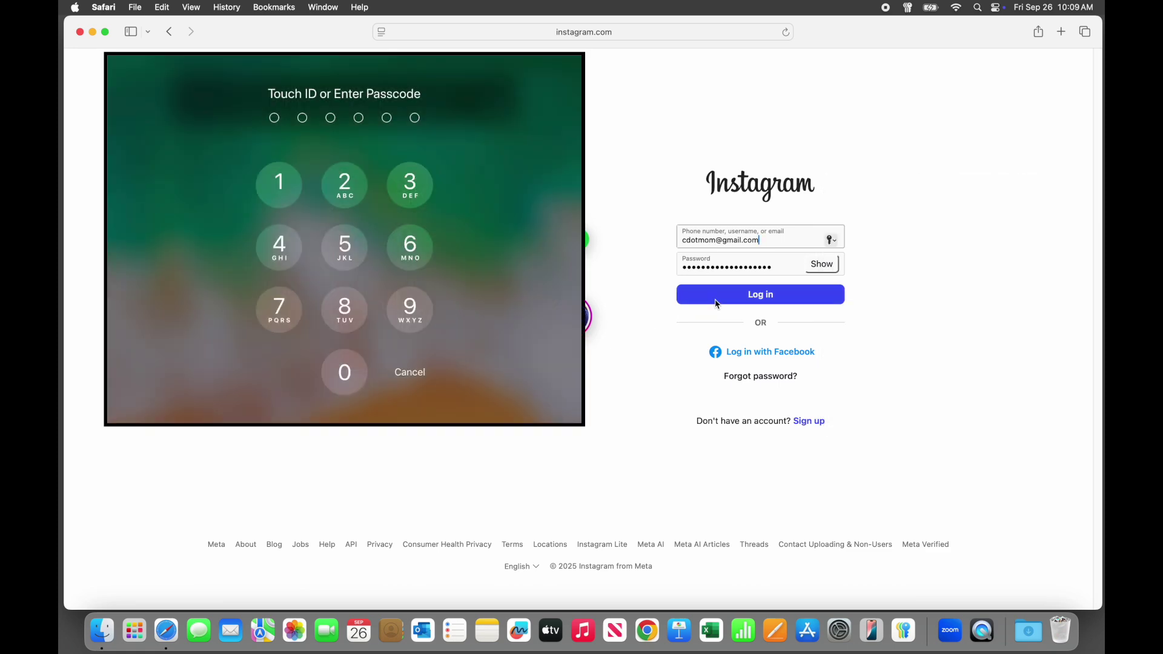
{"action": "left_click", "coordinate": [715, 303]}
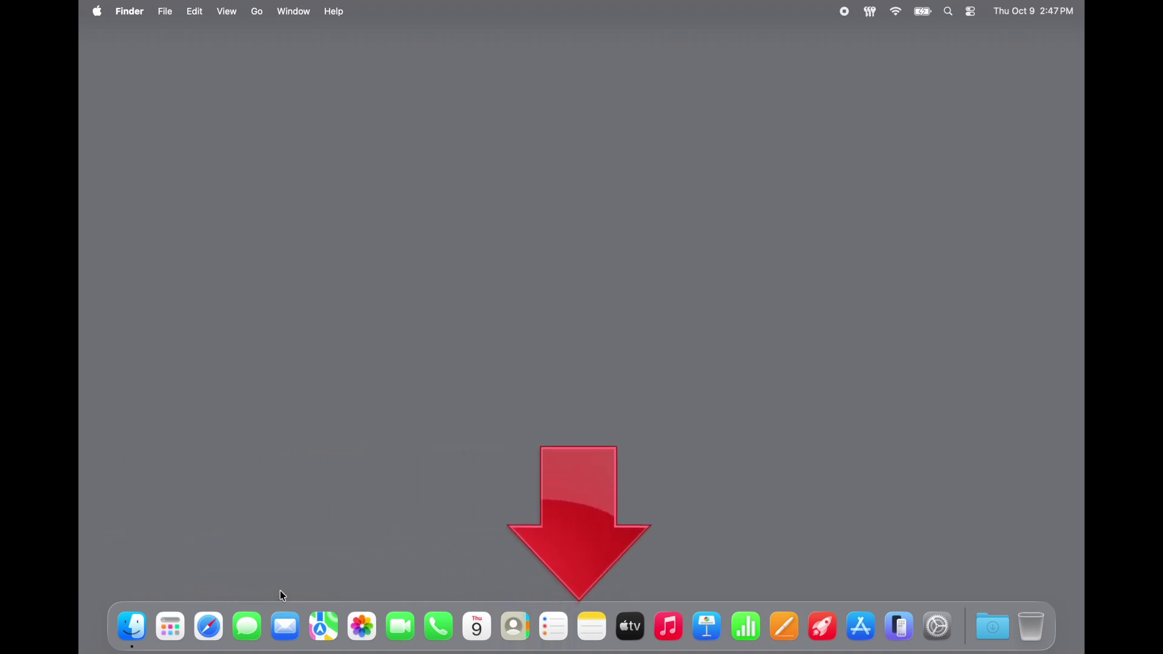
Search the Apps launcher for 'passwords' to find the Passwords app
{"action": "left_click", "coordinate": [175, 627]}
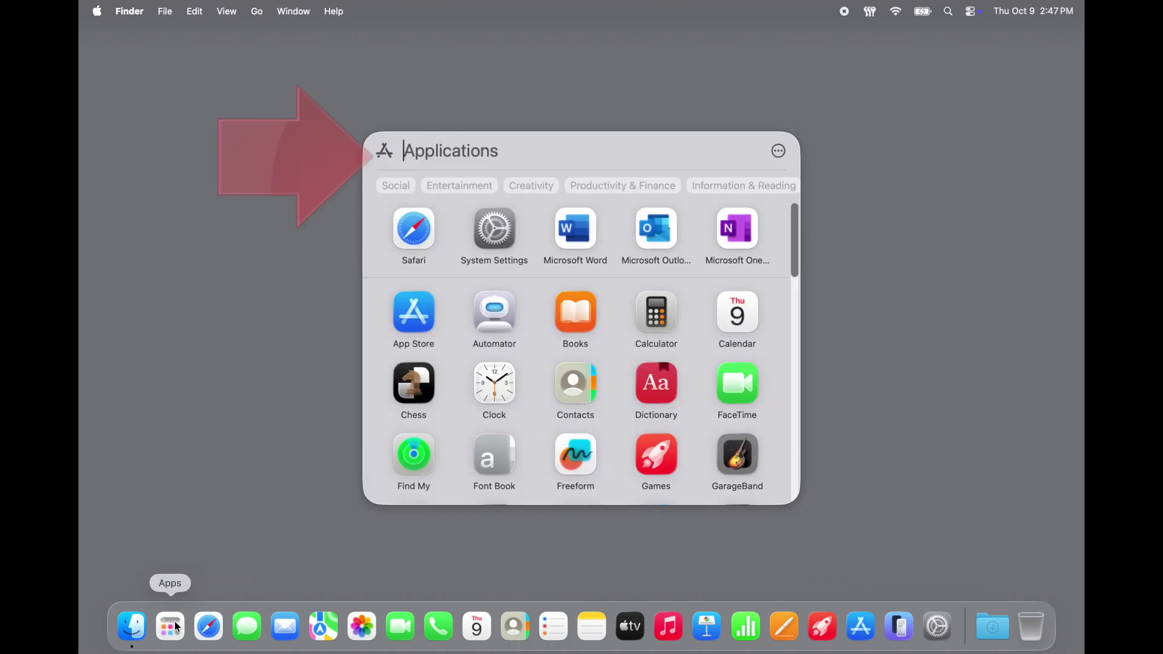
{"action": "type", "text": "passwords"}
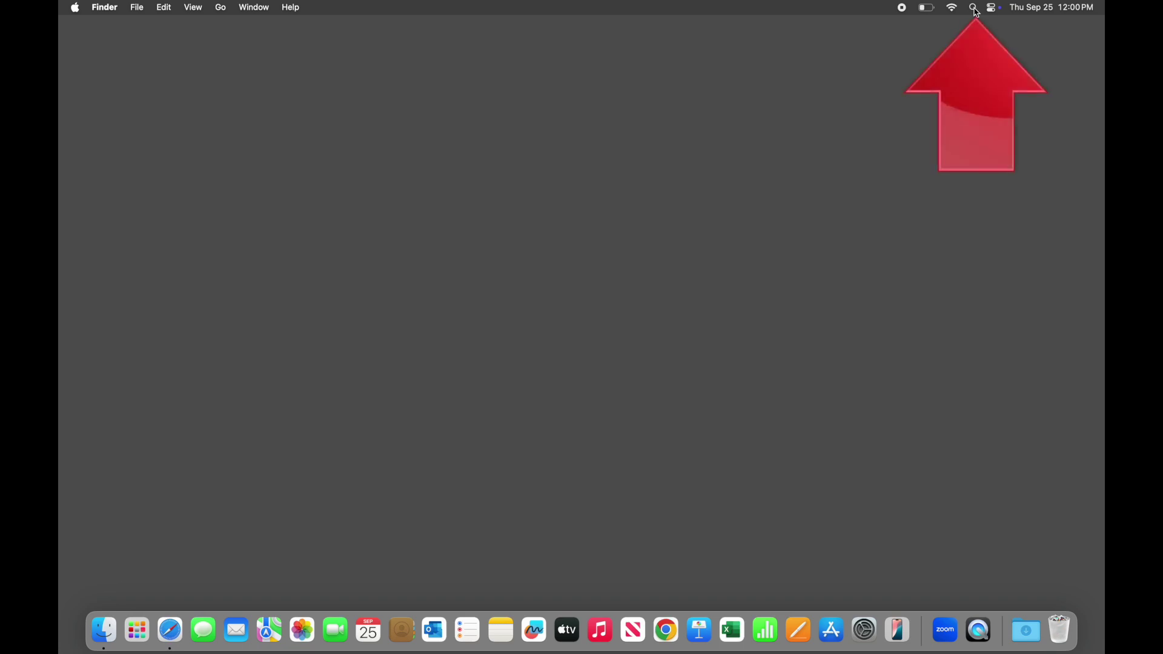
Launch Passwords through a Spotlight search for 'pa', show iPhone swipe-down search, and start entering the Mac password
{"action": "left_click", "coordinate": [975, 8]}
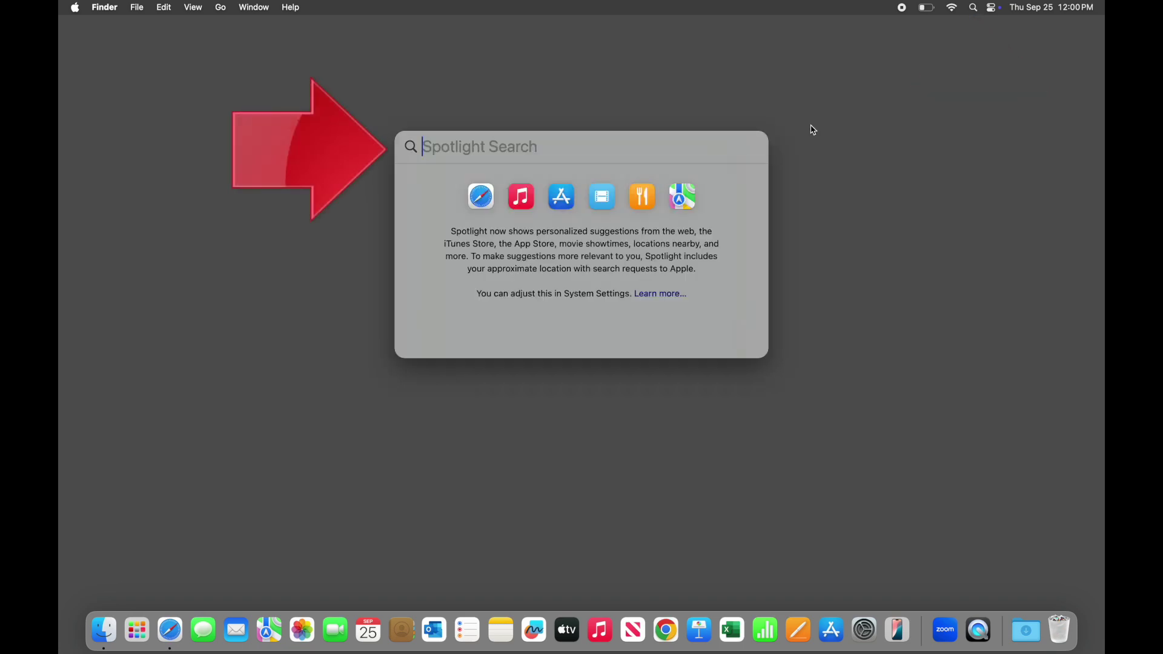
{"action": "type", "text": "pa"}
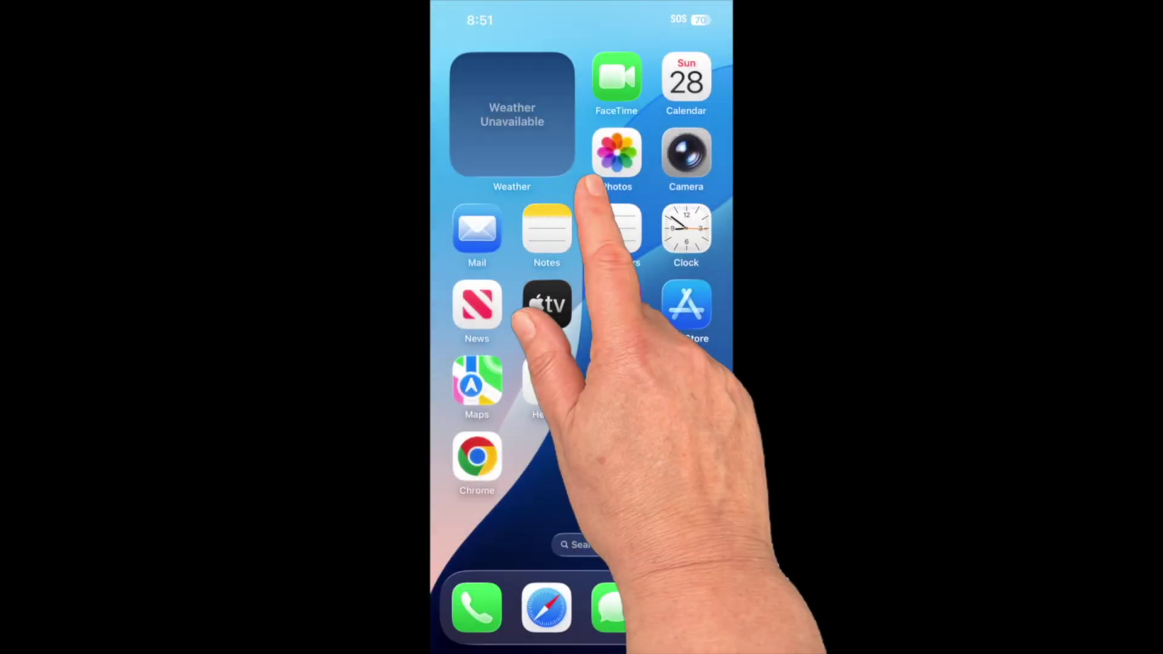
{"action": "left_click_drag", "start_coordinate": [590, 181], "coordinate": [593, 247]}
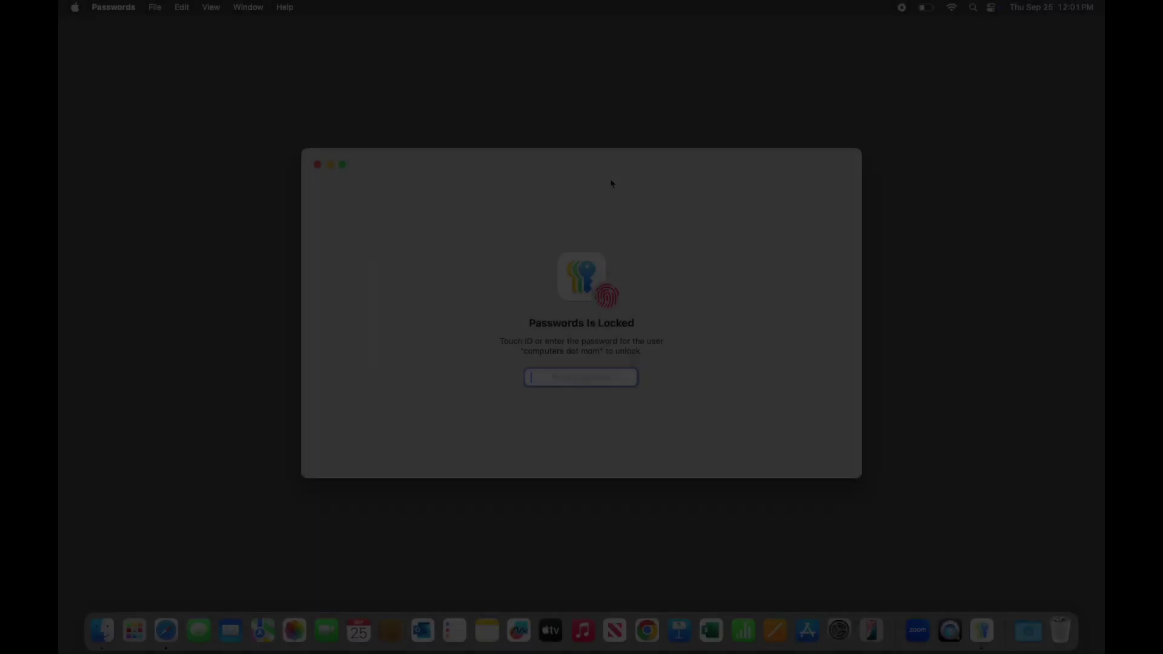
{"action": "type", "text": "••••"}
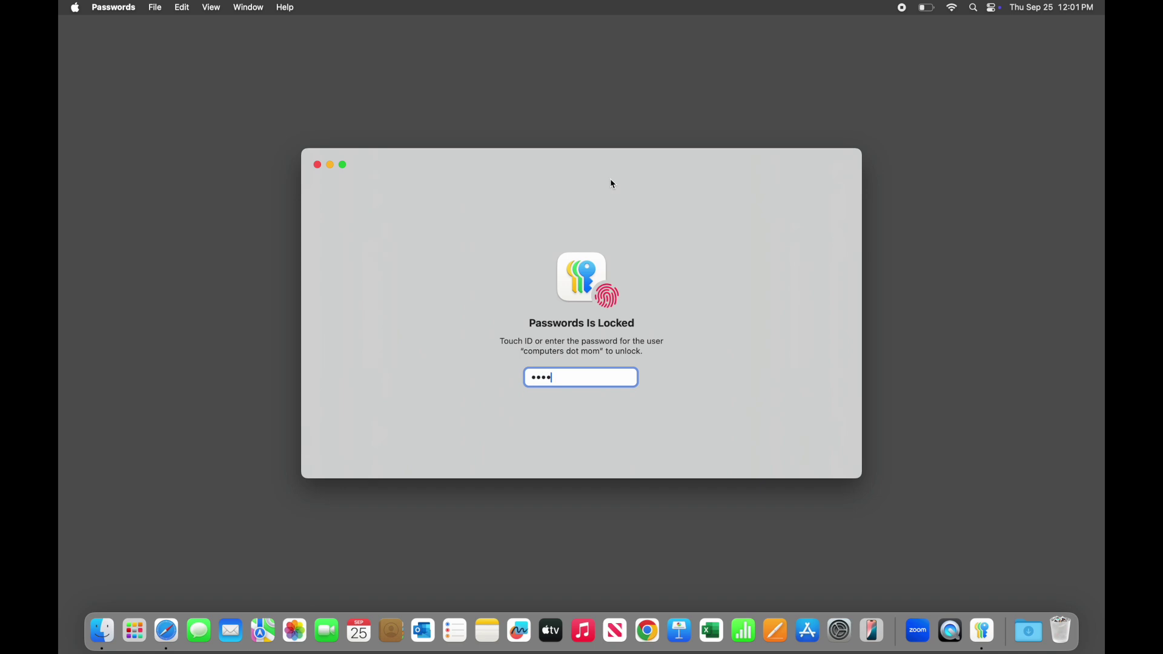
Unlock Passwords with the Mac password and pin its icon among the regular Dock apps
{"action": "key", "text": "Return"}
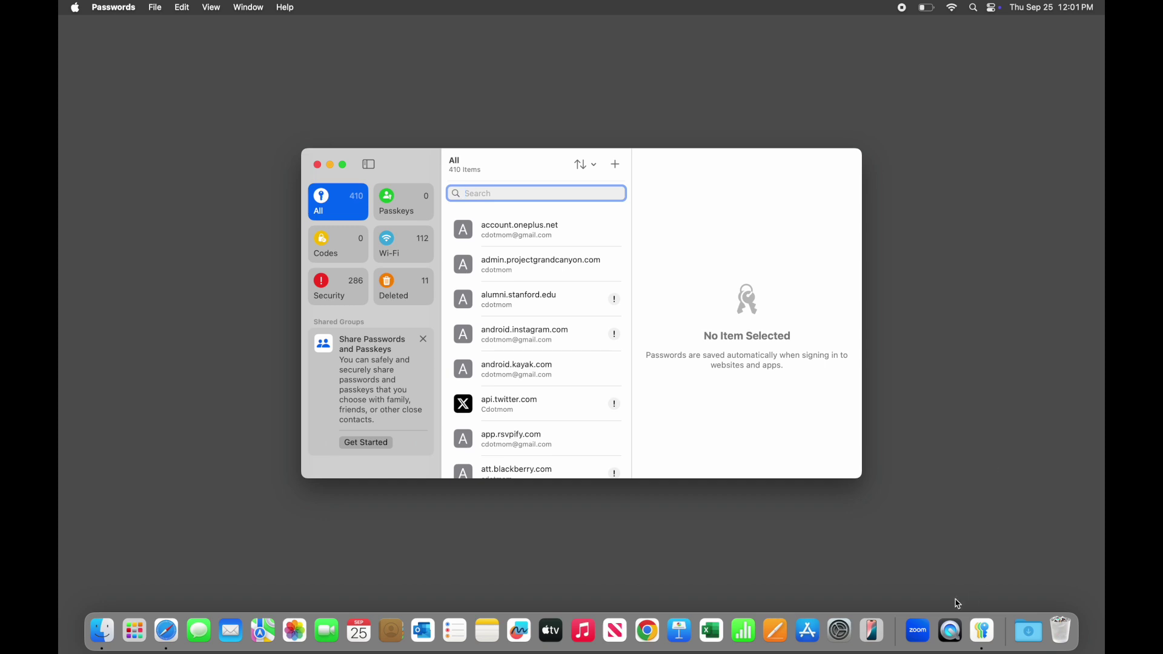
{"action": "left_click", "coordinate": [983, 629]}
{"action": "left_click_drag", "start_coordinate": [983, 629], "coordinate": [912, 629]}
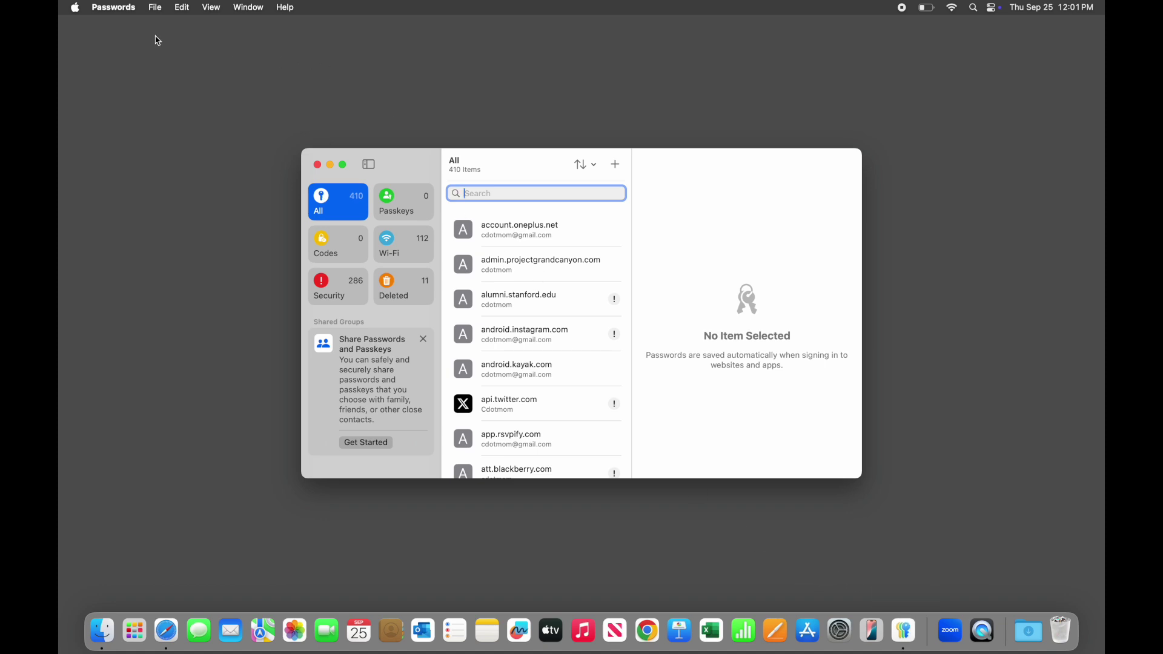
Enable Show Passwords in Menu Bar in Passwords Settings, then close the Settings window
{"action": "left_click", "coordinate": [130, 9]}
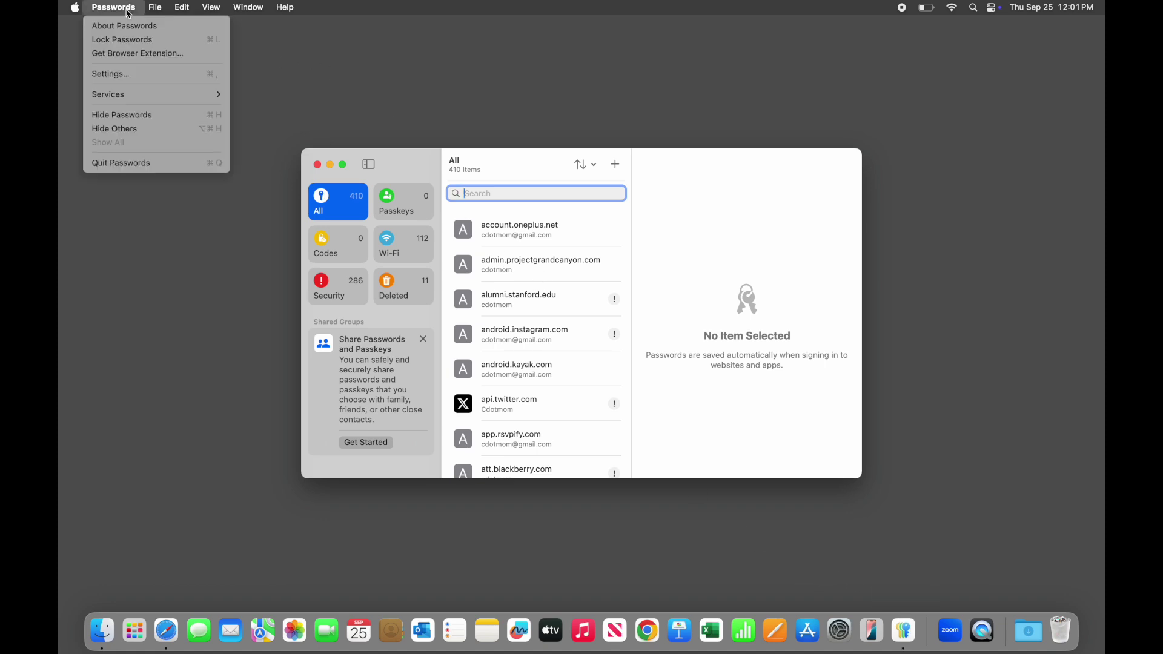
{"action": "left_click", "coordinate": [133, 75]}
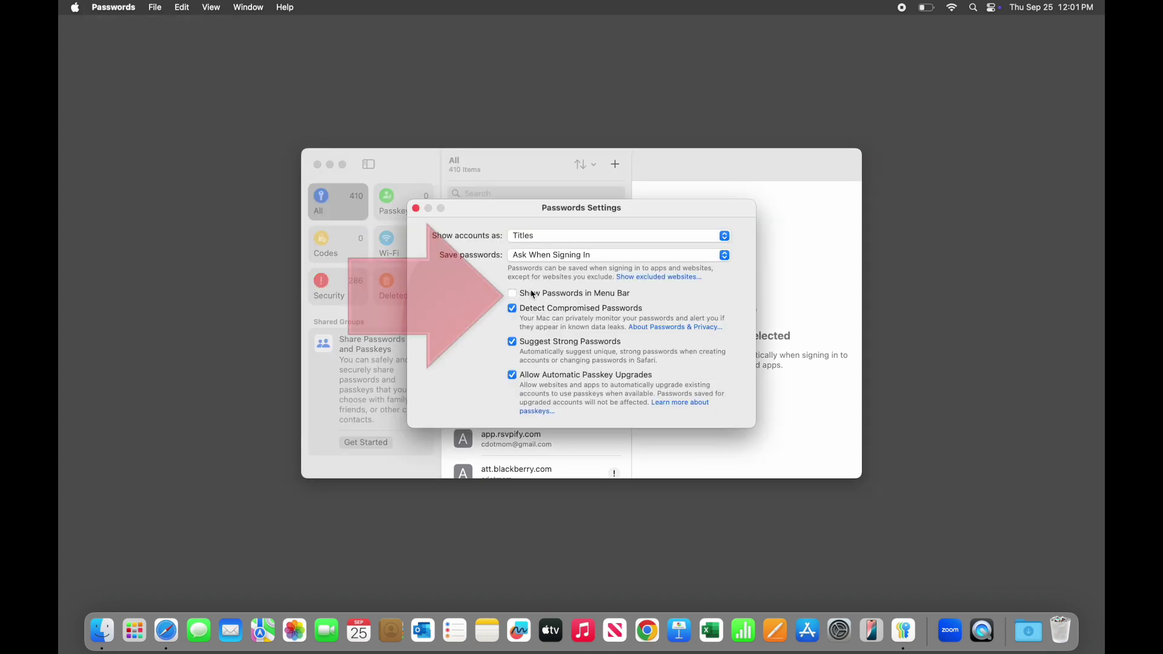
{"action": "left_click", "coordinate": [531, 295]}
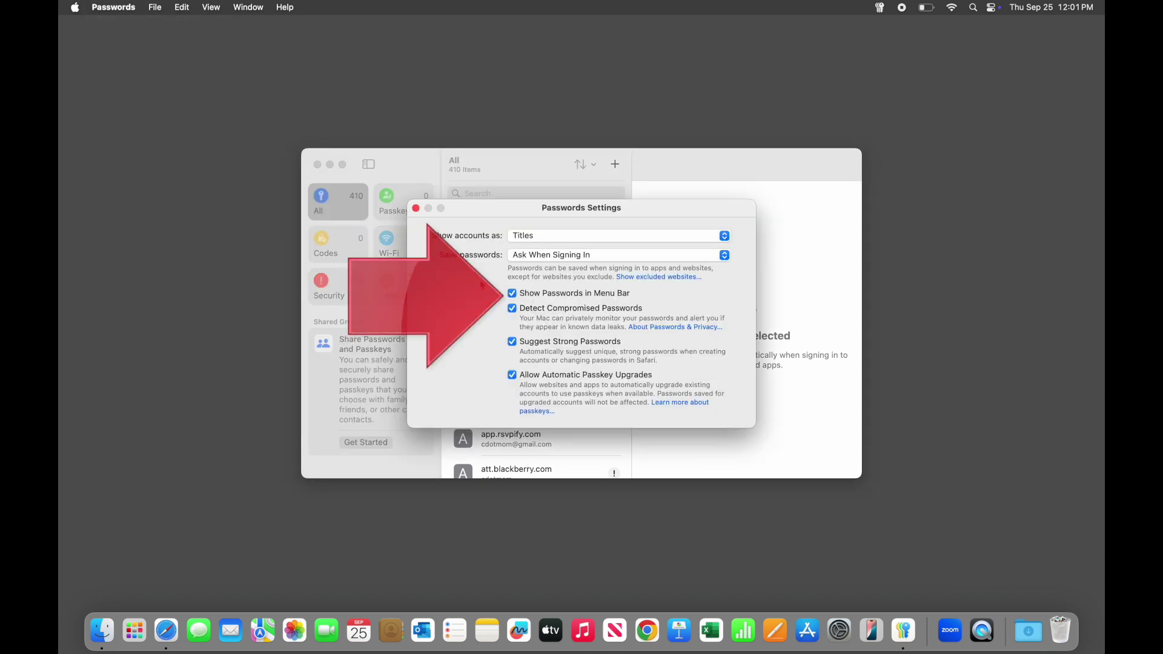
{"action": "left_click", "coordinate": [416, 208]}
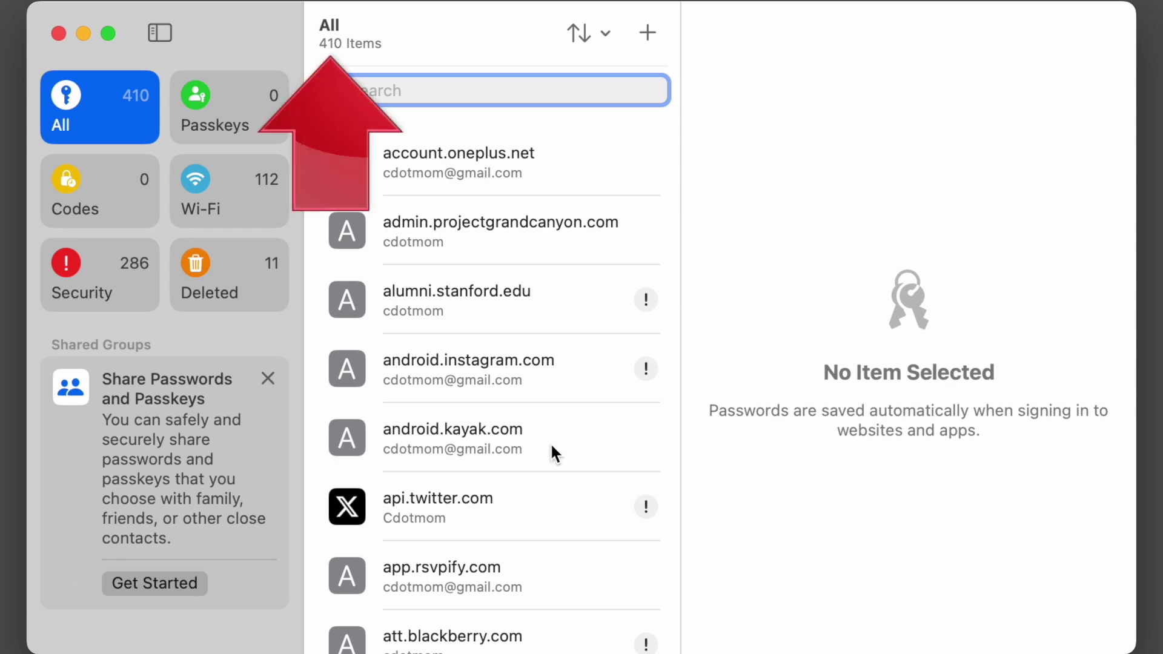
Search the logins for 'pin' and open the Pinterest login from the 19 results
{"action": "scroll", "coordinate": [552, 448], "scroll_direction": "down", "scroll_amount": 10}
{"action": "scroll", "coordinate": [553, 451], "scroll_direction": "down", "scroll_amount": 20}
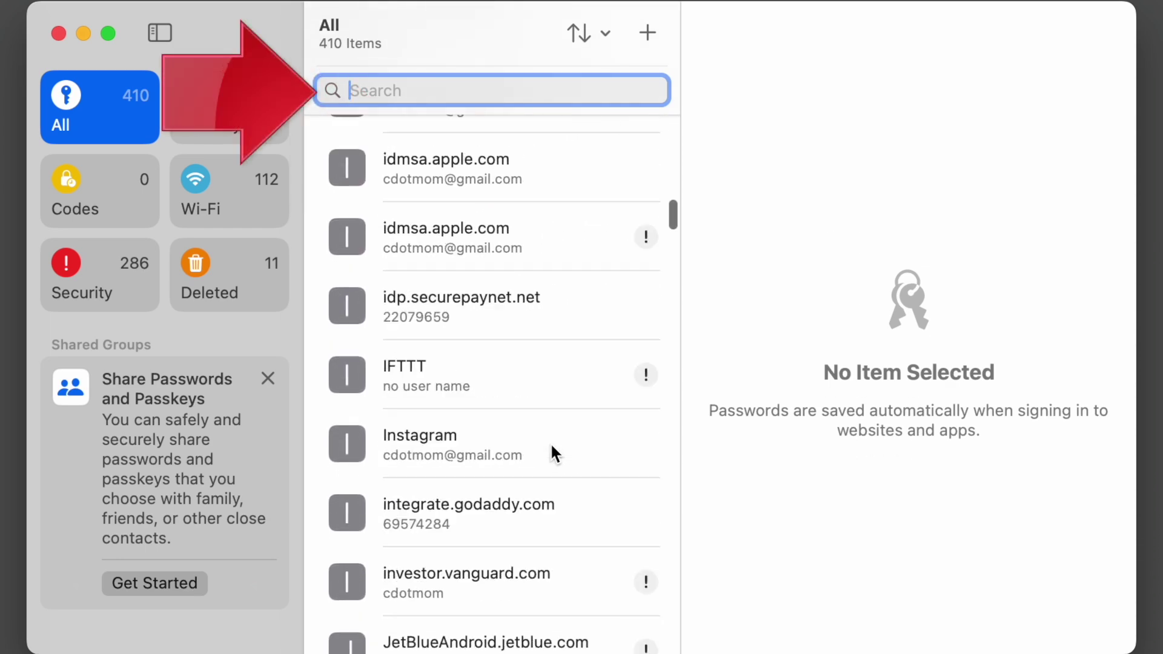
{"action": "scroll", "coordinate": [551, 452], "scroll_direction": "down", "scroll_amount": 10}
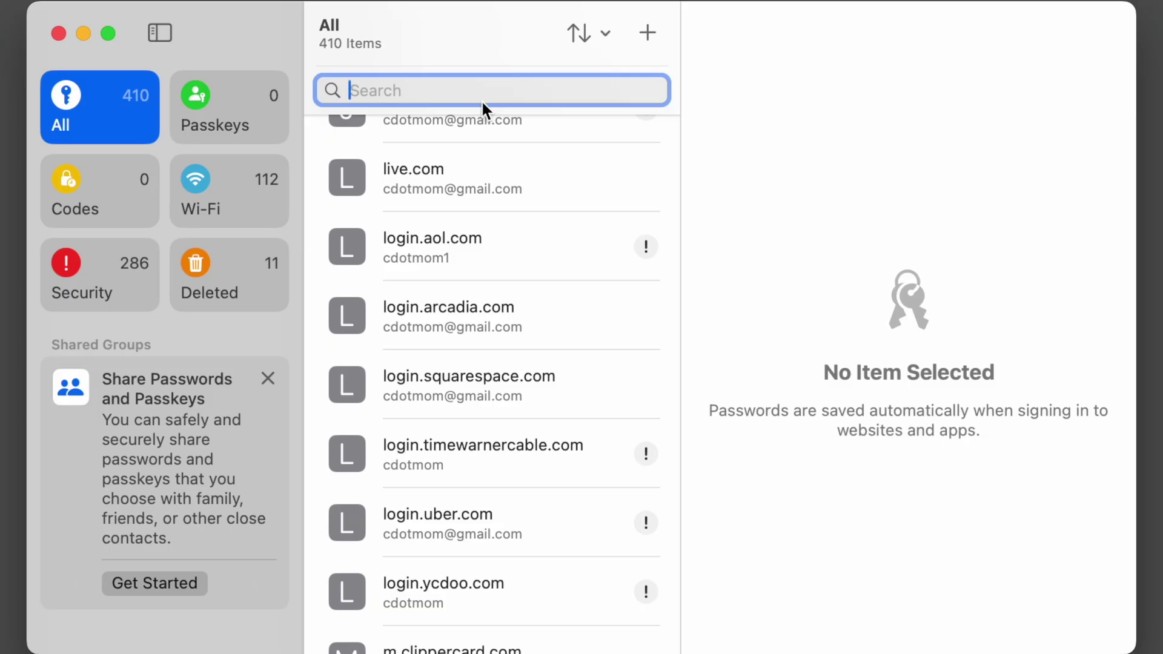
{"action": "type", "text": "pin"}
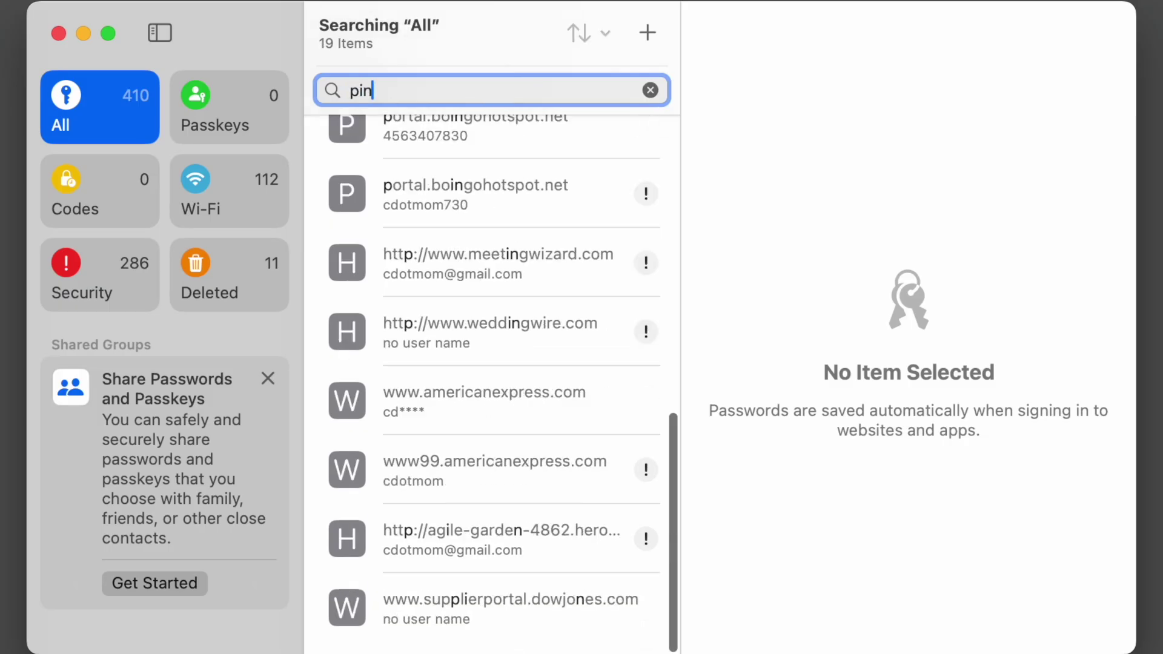
{"action": "scroll", "coordinate": [550, 431], "scroll_direction": "up", "scroll_amount": 10}
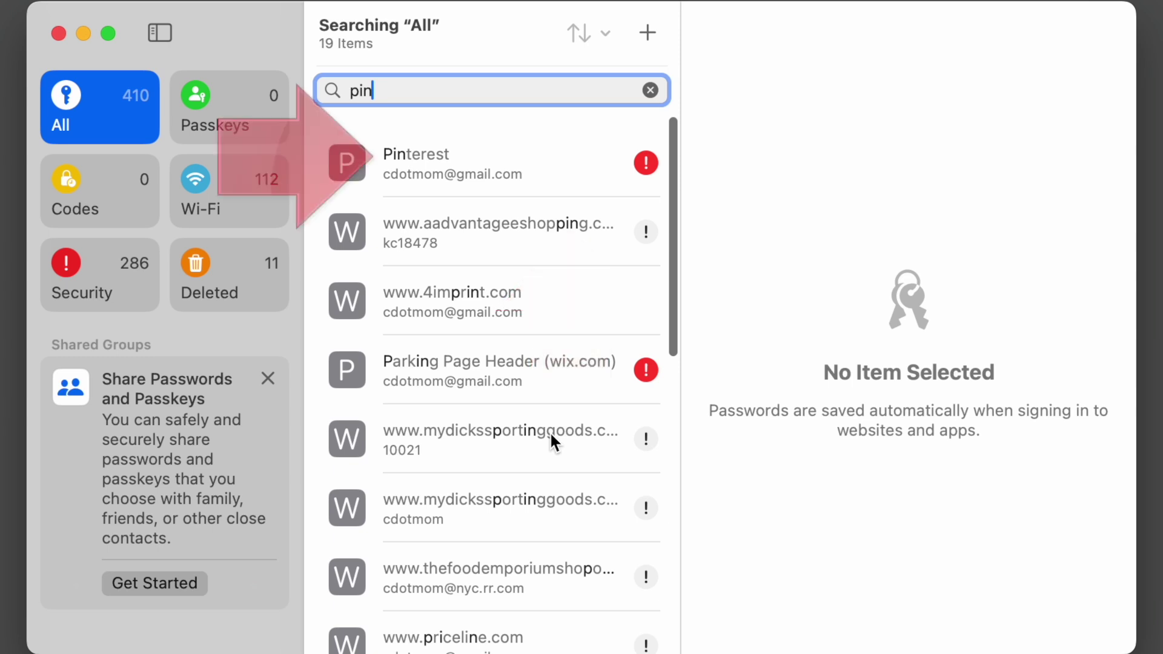
{"action": "left_click", "coordinate": [532, 167]}
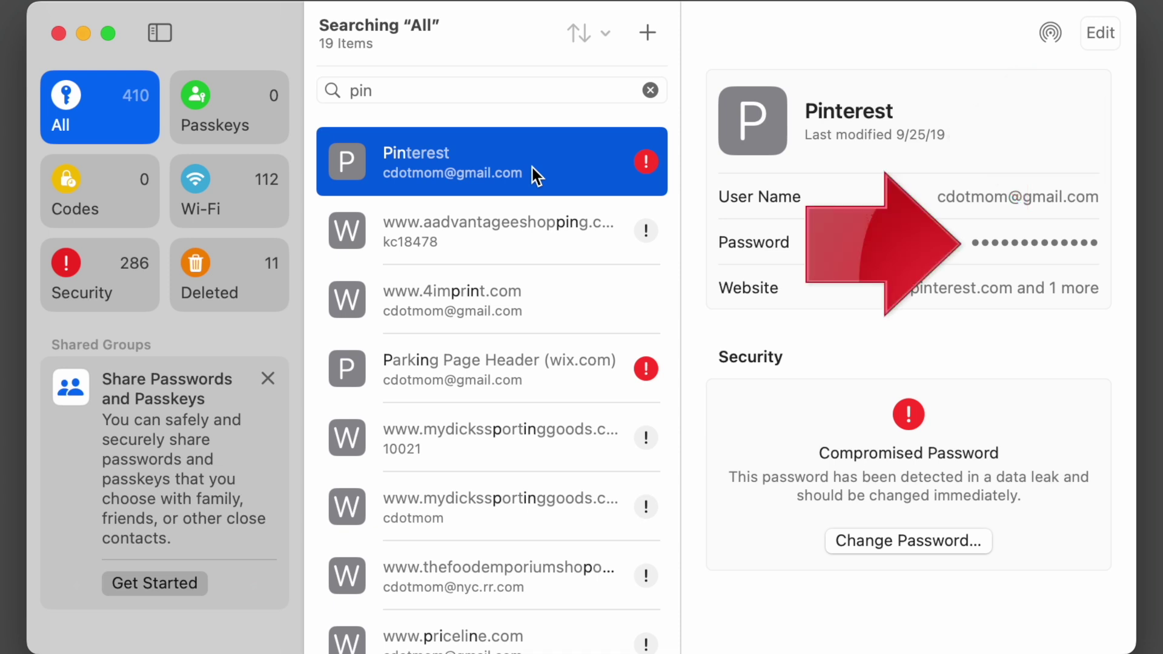
Reveal the Pinterest password, then copy the password and the user name
{"action": "mouse_move", "coordinate": [1068, 248]}
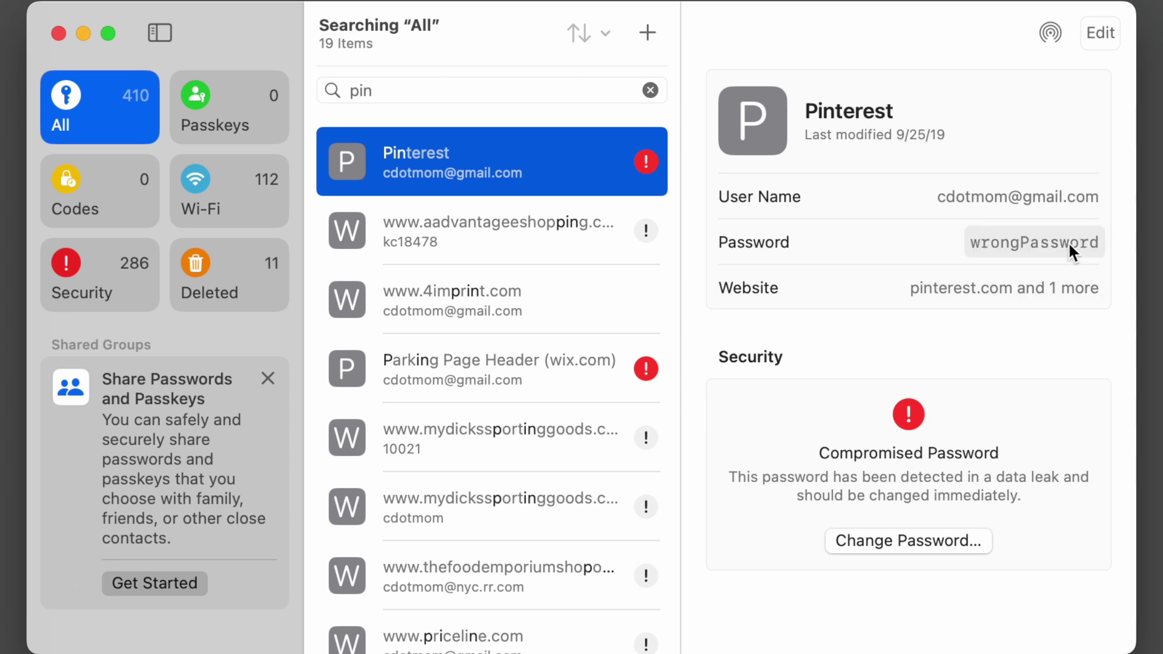
{"action": "left_click", "coordinate": [1068, 245]}
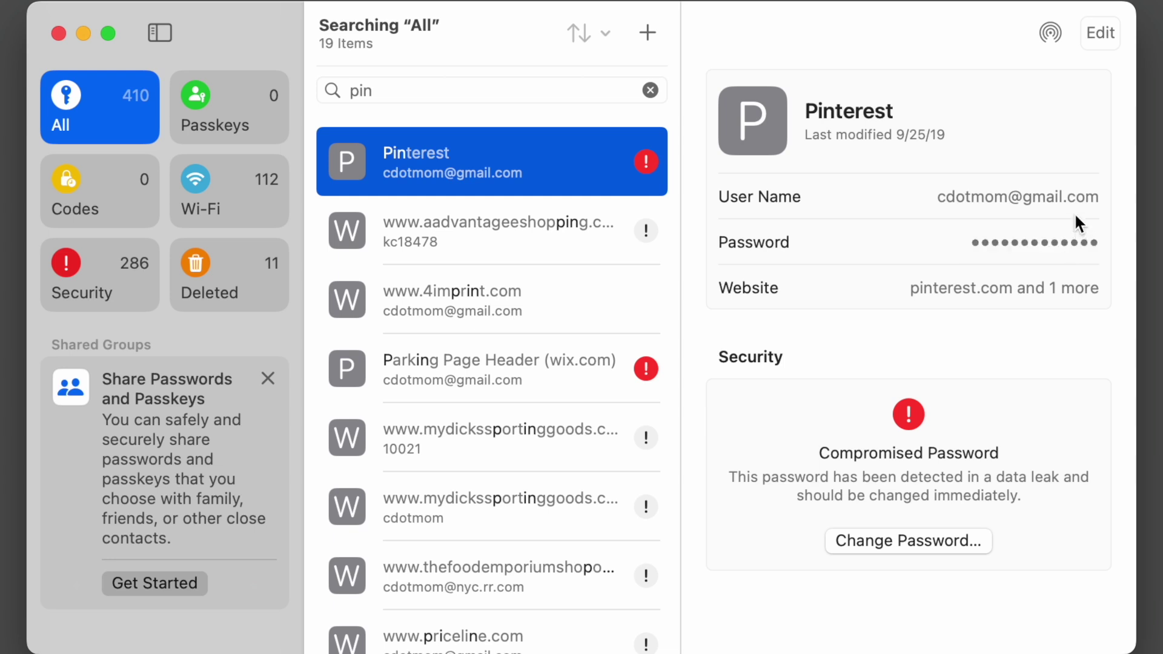
{"action": "left_click", "coordinate": [1070, 194]}
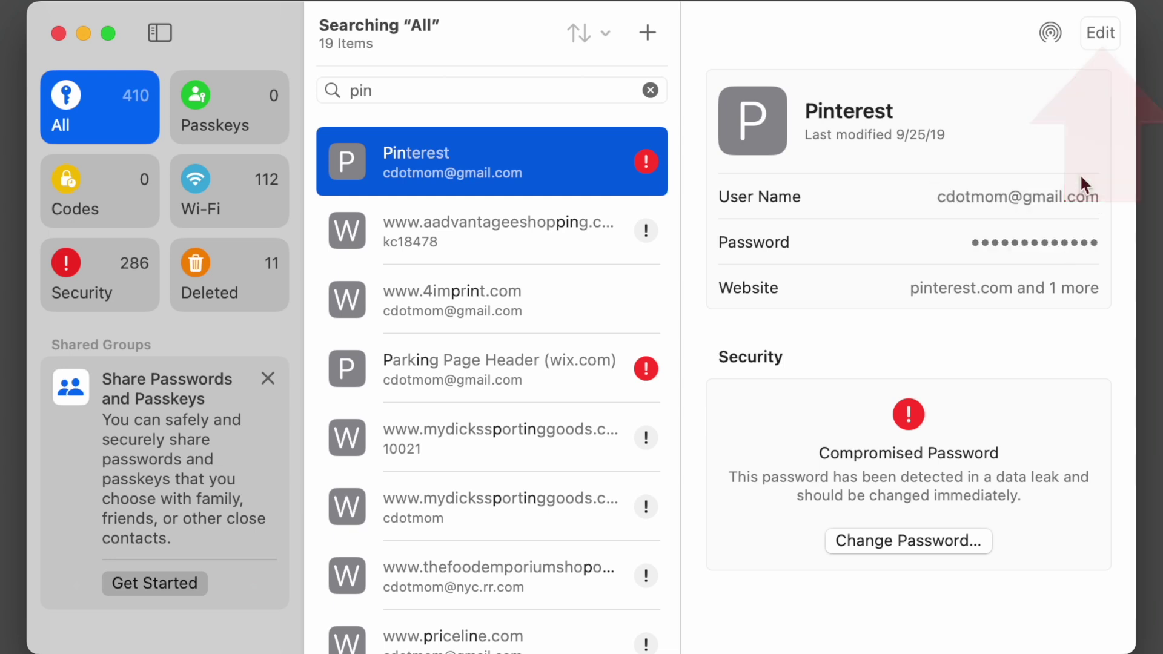
Edit the Pinterest login to add the note 'Here is a note about this login' and save
{"action": "left_click", "coordinate": [1099, 32]}
{"action": "left_click", "coordinate": [787, 513]}
{"action": "type", "text": "Here is a note about this login"}
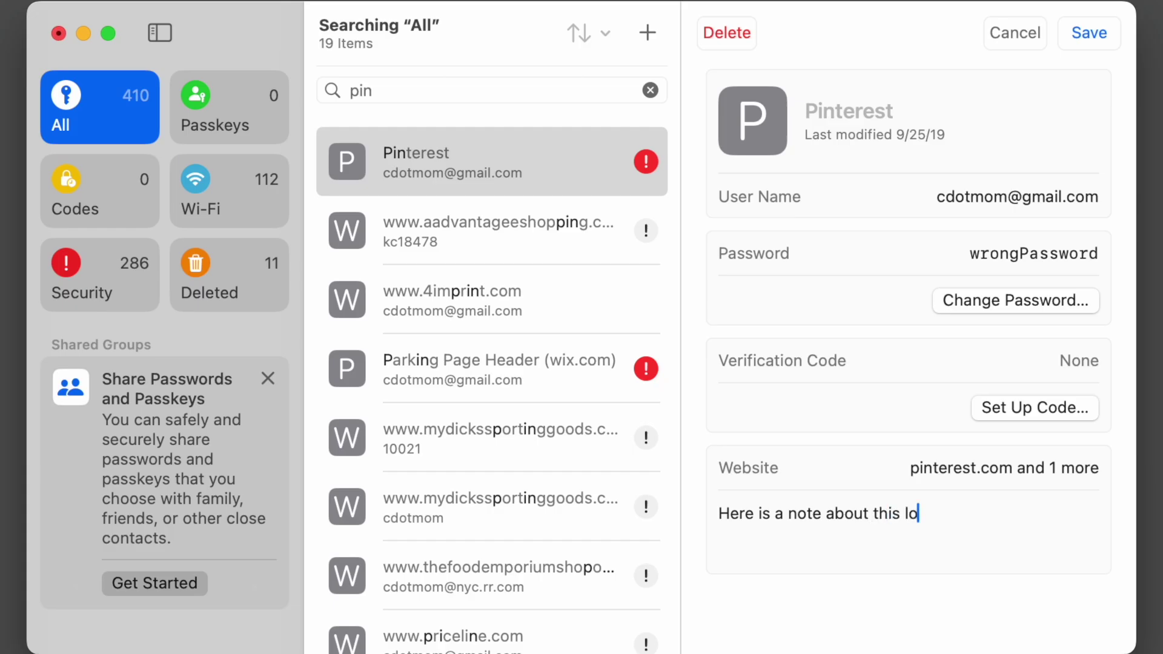
{"action": "key", "text": "super+s"}
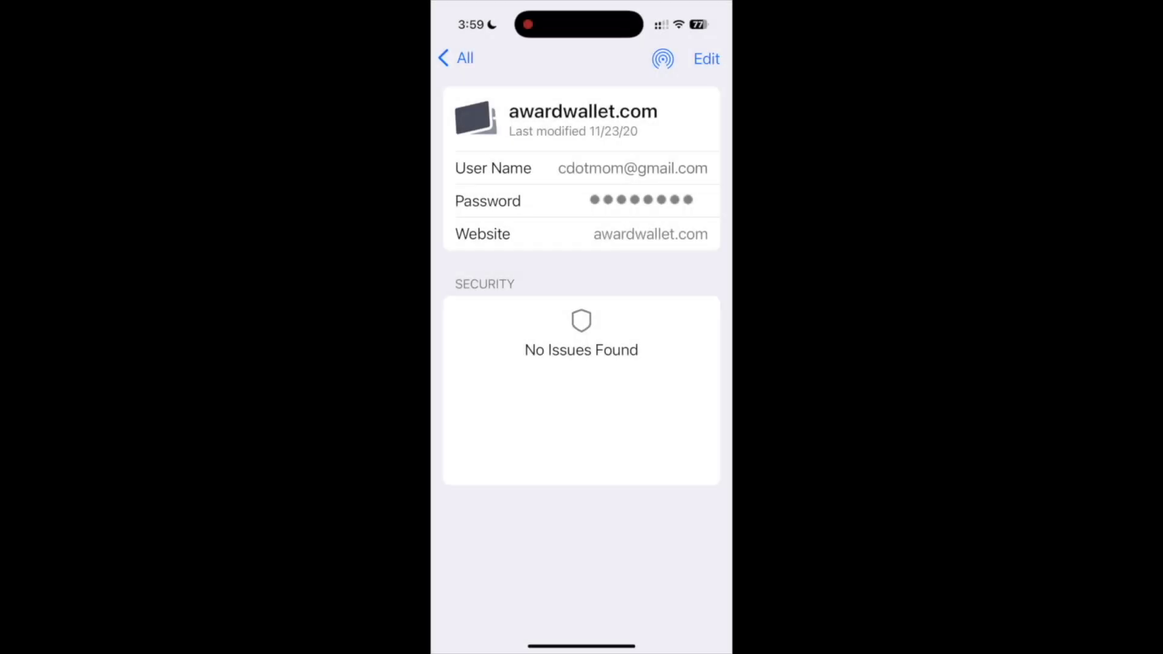
On the iPhone, reveal the awardwallet.com password to show the Copy Password option
{"action": "left_click", "coordinate": [696, 201]}
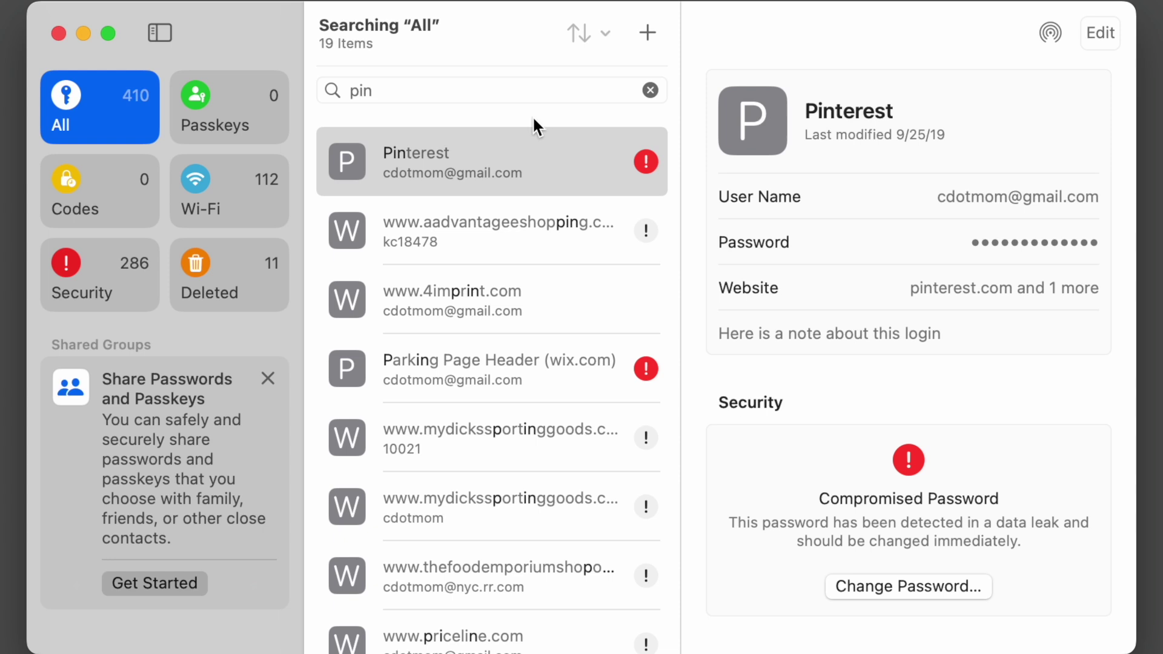
Clear the 'pin' search so all 410 logins are listed again
{"action": "scroll", "coordinate": [530, 245], "scroll_direction": "down", "scroll_amount": 3}
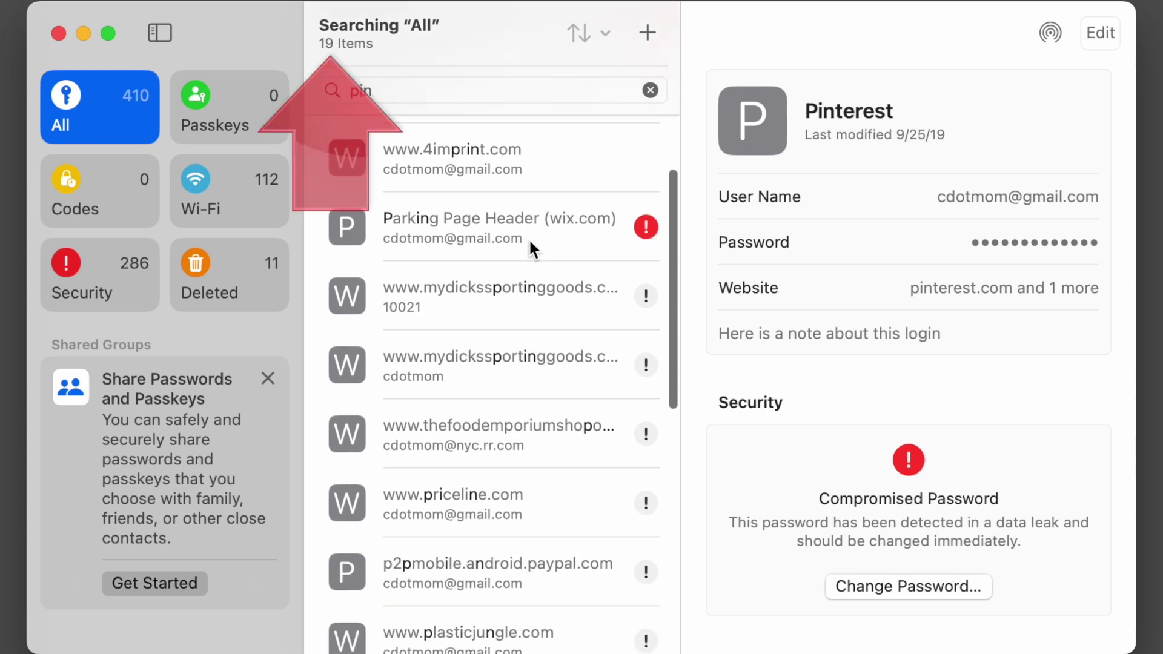
{"action": "scroll", "coordinate": [530, 245], "scroll_direction": "up", "scroll_amount": 3}
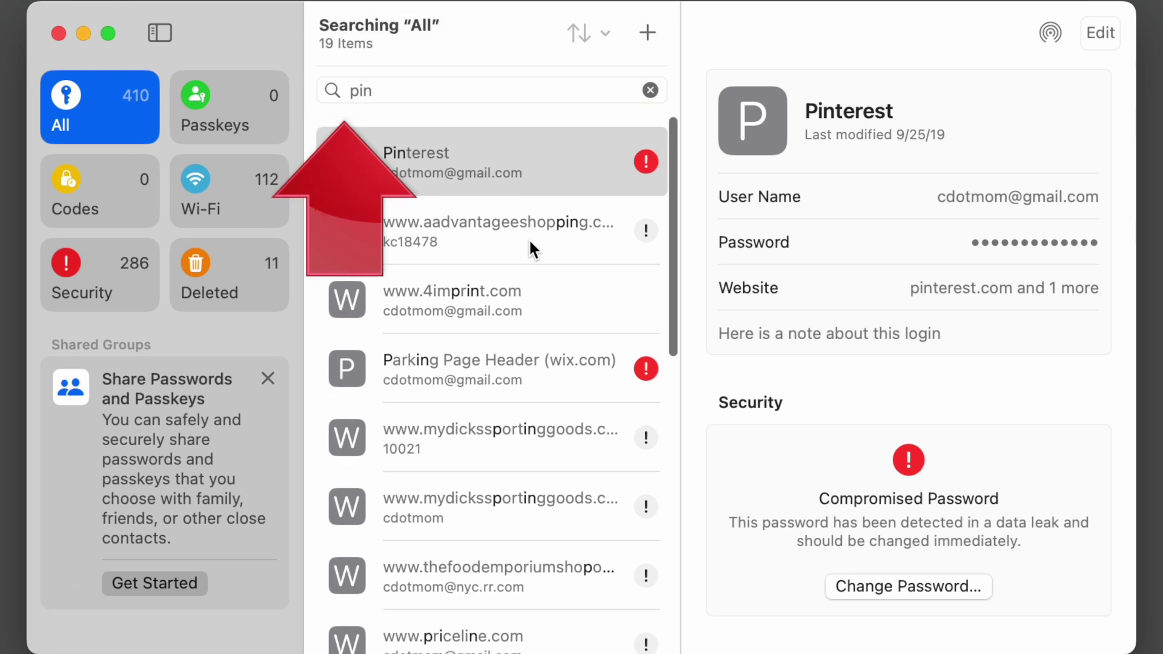
{"action": "left_click", "coordinate": [651, 90]}
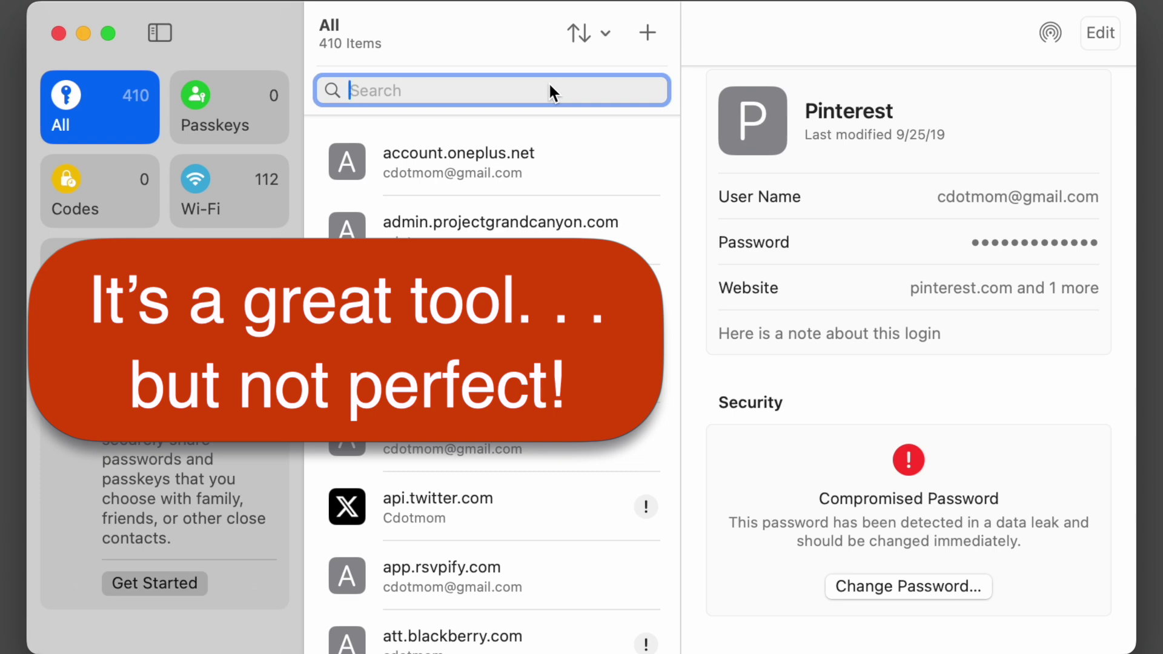
{"action": "scroll", "coordinate": [472, 472], "scroll_direction": "down", "scroll_amount": 6}
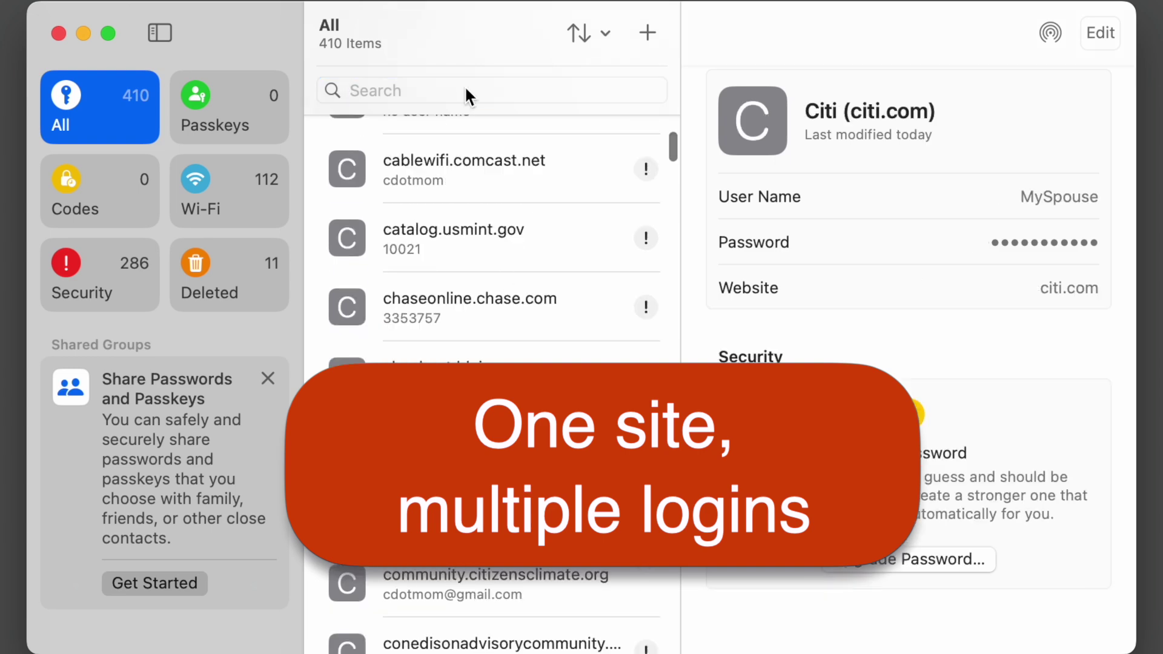
Search the saved logins for 'citi.com'
{"action": "left_click", "coordinate": [465, 90]}
{"action": "type", "text": "citi"}
{"action": "scroll", "coordinate": [586, 265], "scroll_direction": "up", "scroll_amount": 3}
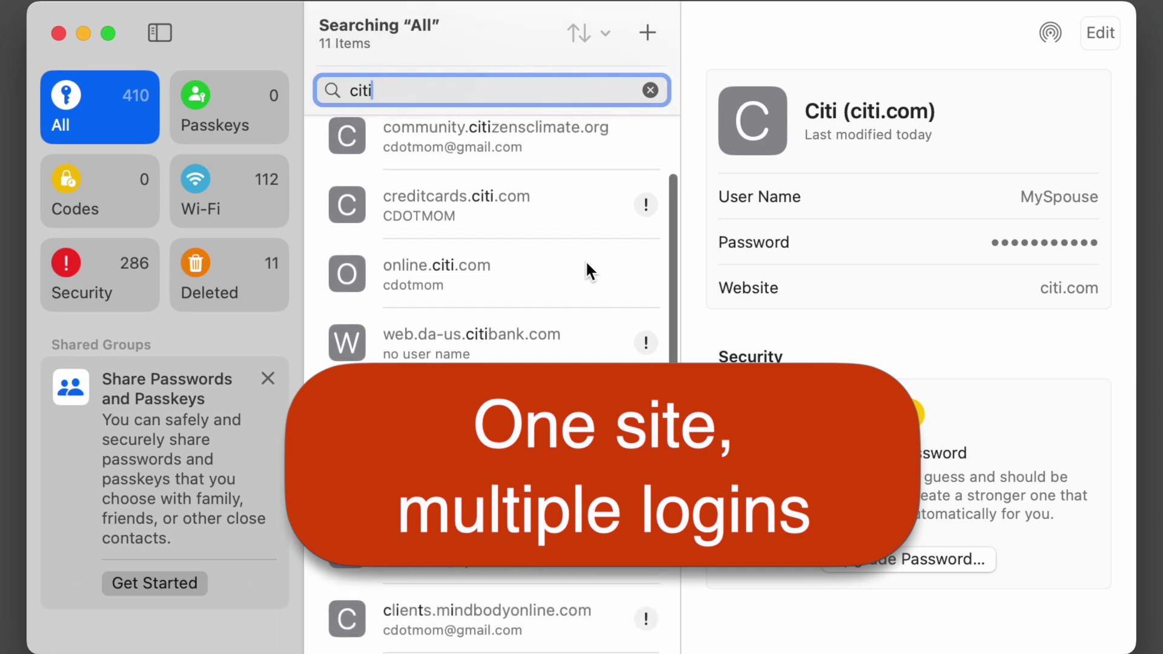
{"action": "scroll", "coordinate": [586, 264], "scroll_direction": "up", "scroll_amount": 2}
{"action": "type", "text": "."}
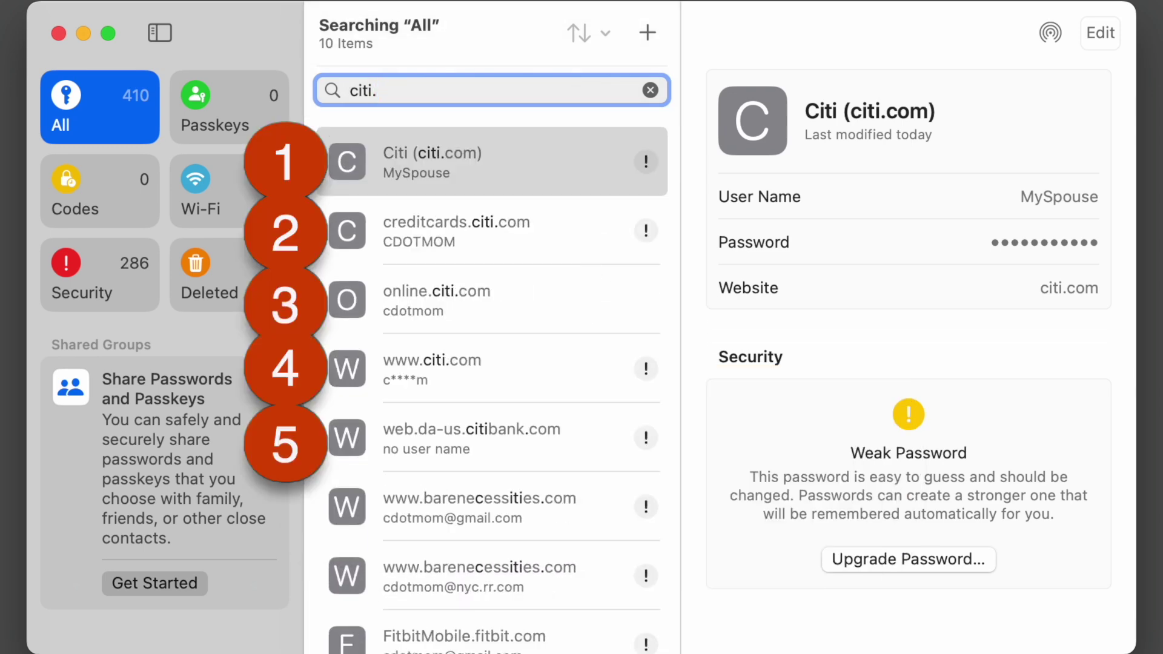
{"action": "type", "text": "co"}
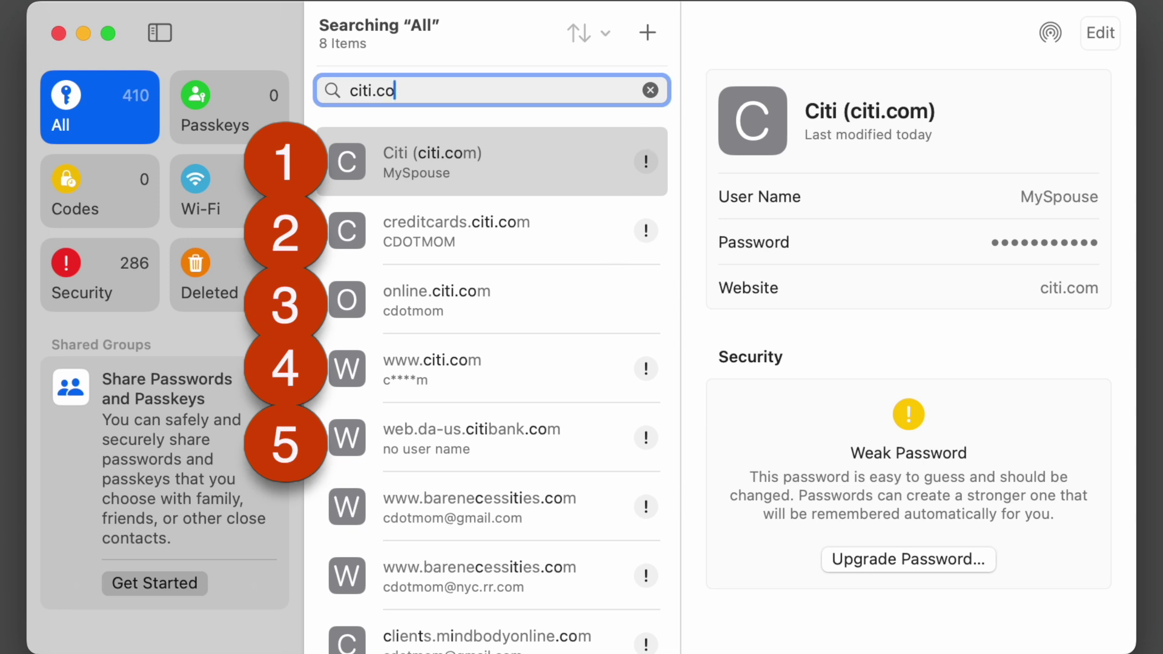
{"action": "type", "text": "m"}
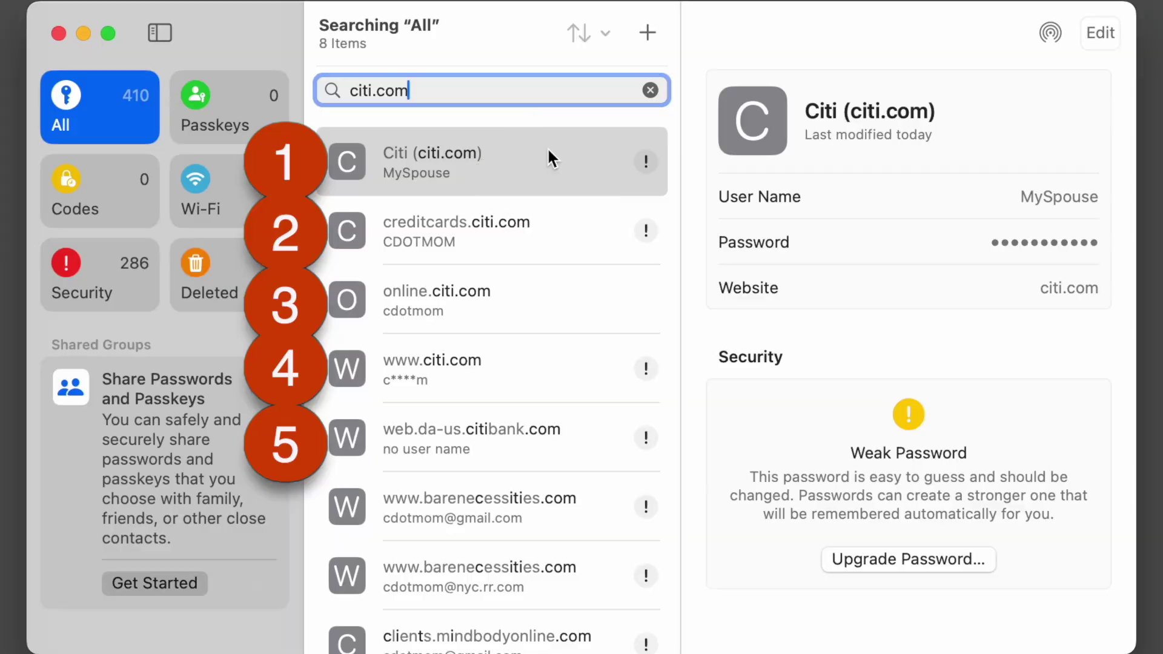
{"action": "left_click", "coordinate": [424, 231]}
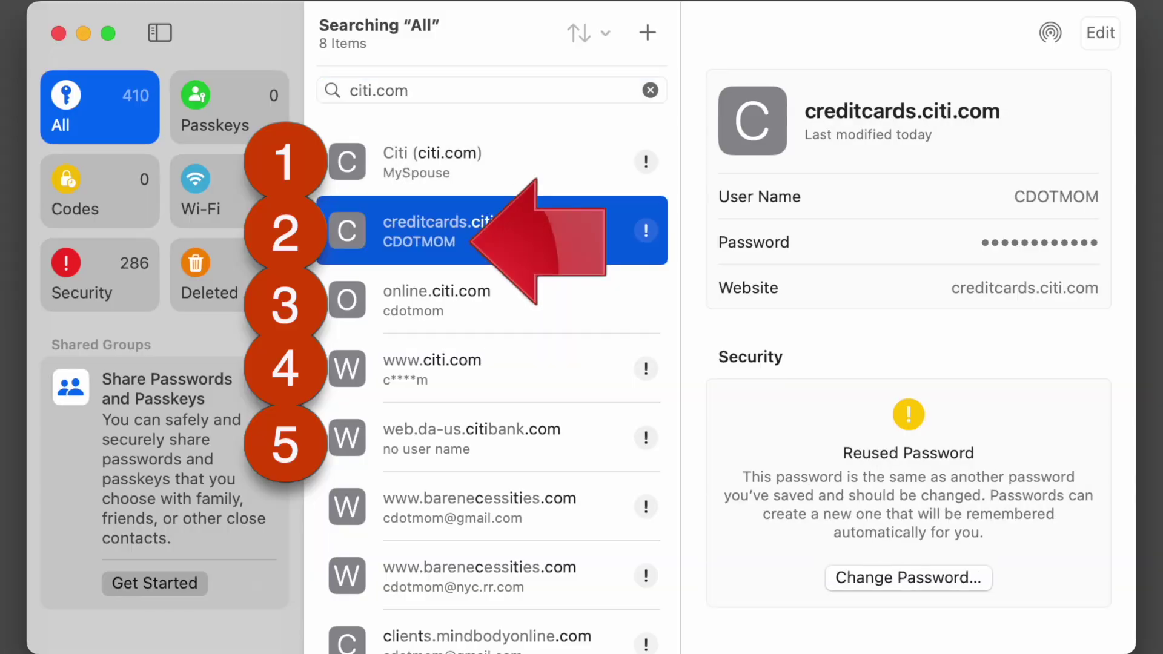
{"action": "left_click", "coordinate": [539, 311]}
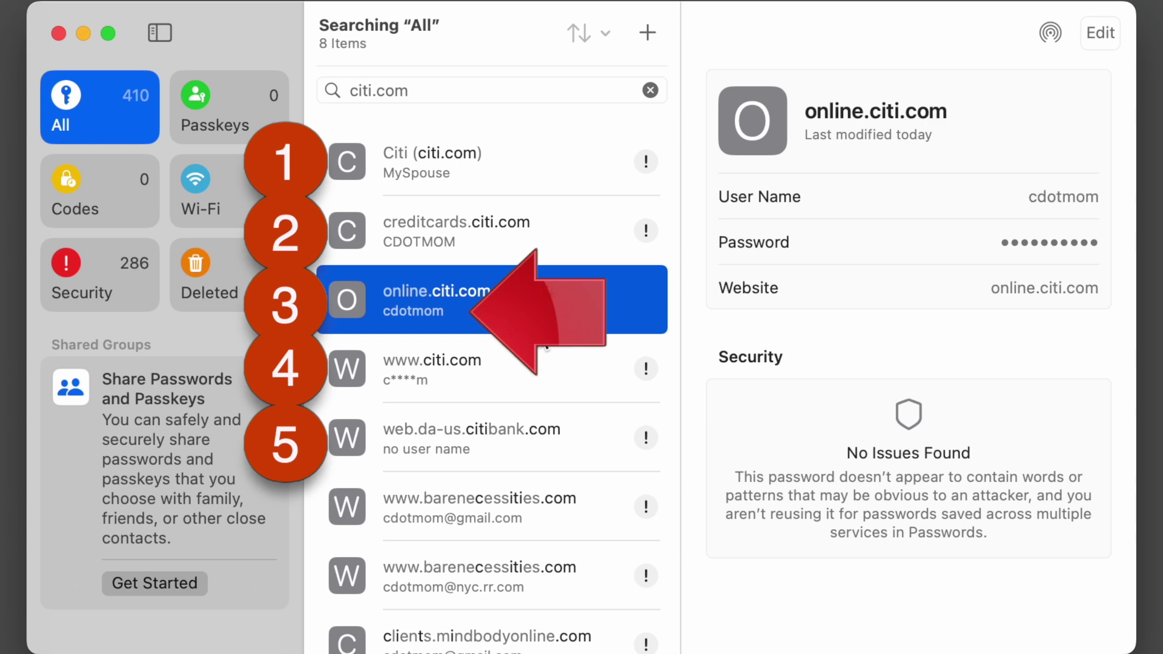
{"action": "left_click", "coordinate": [539, 373]}
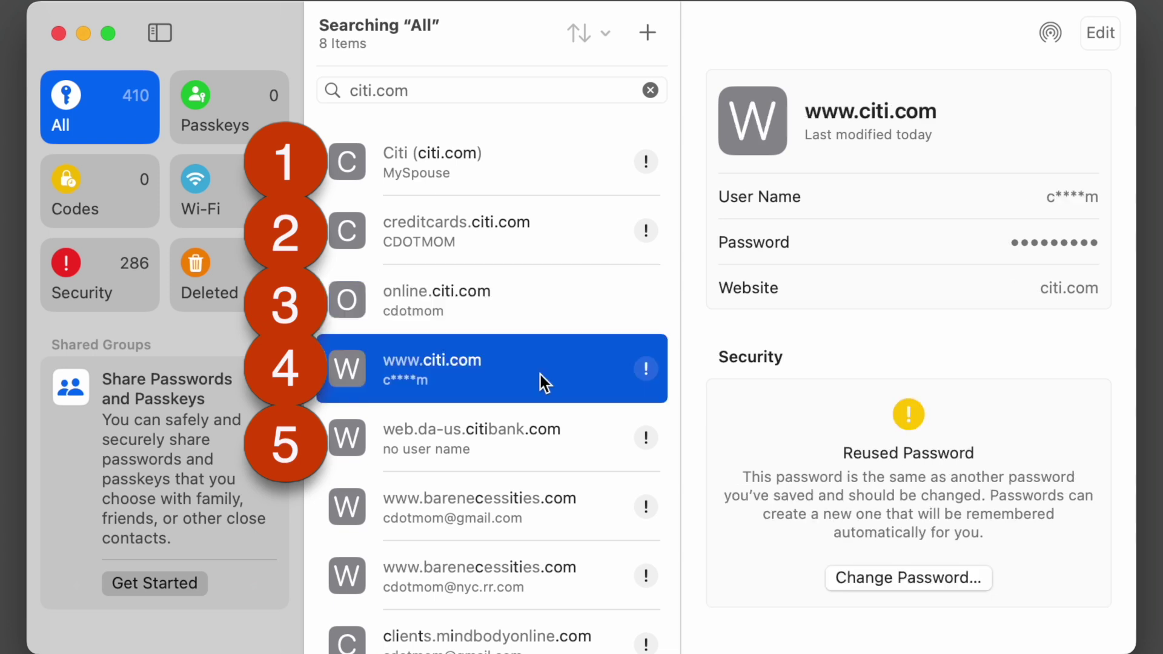
{"action": "left_click", "coordinate": [545, 439]}
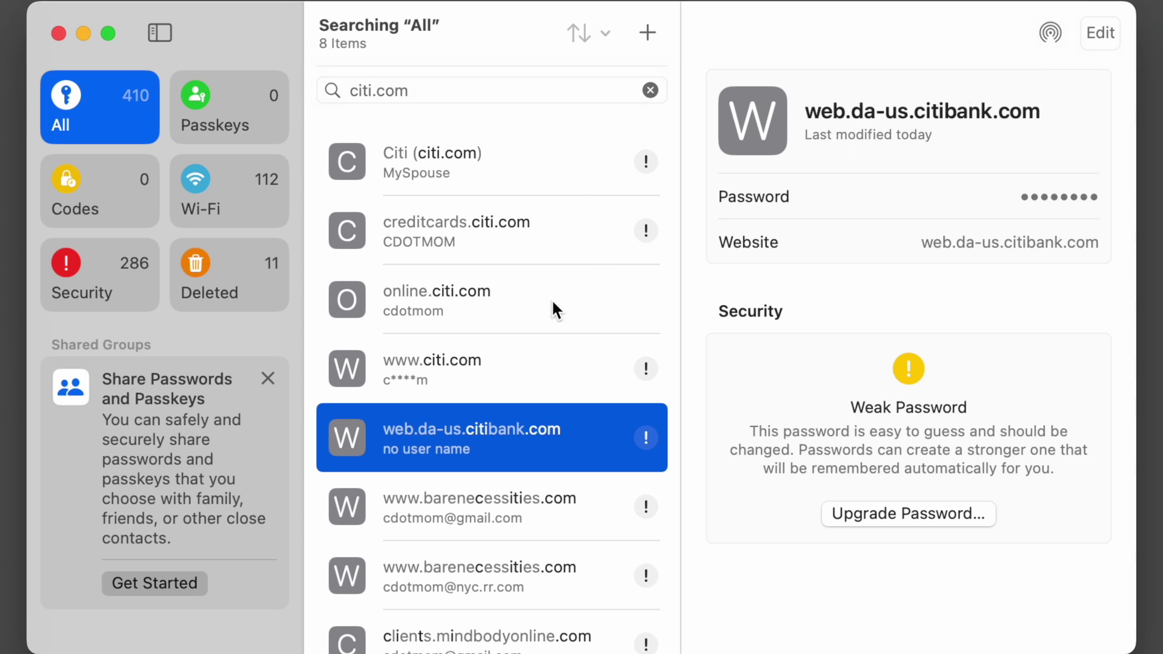
Delete the web.da-us.citibank.com login and confirm with Delete Password
{"action": "left_click", "coordinate": [1094, 33]}
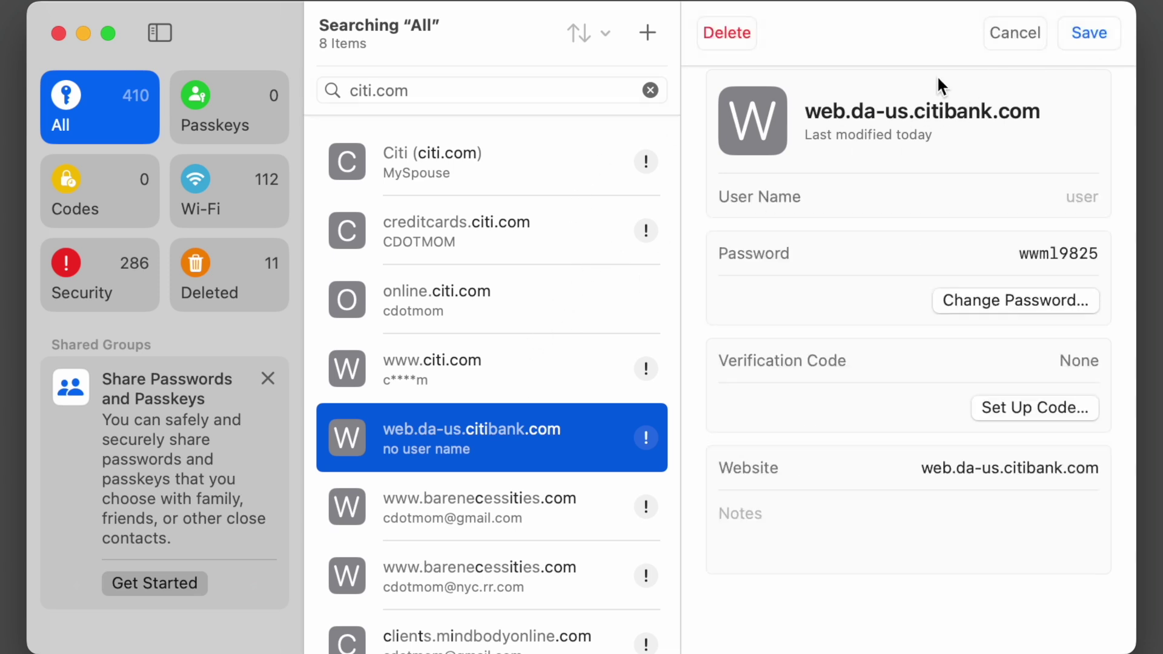
{"action": "left_click", "coordinate": [728, 35]}
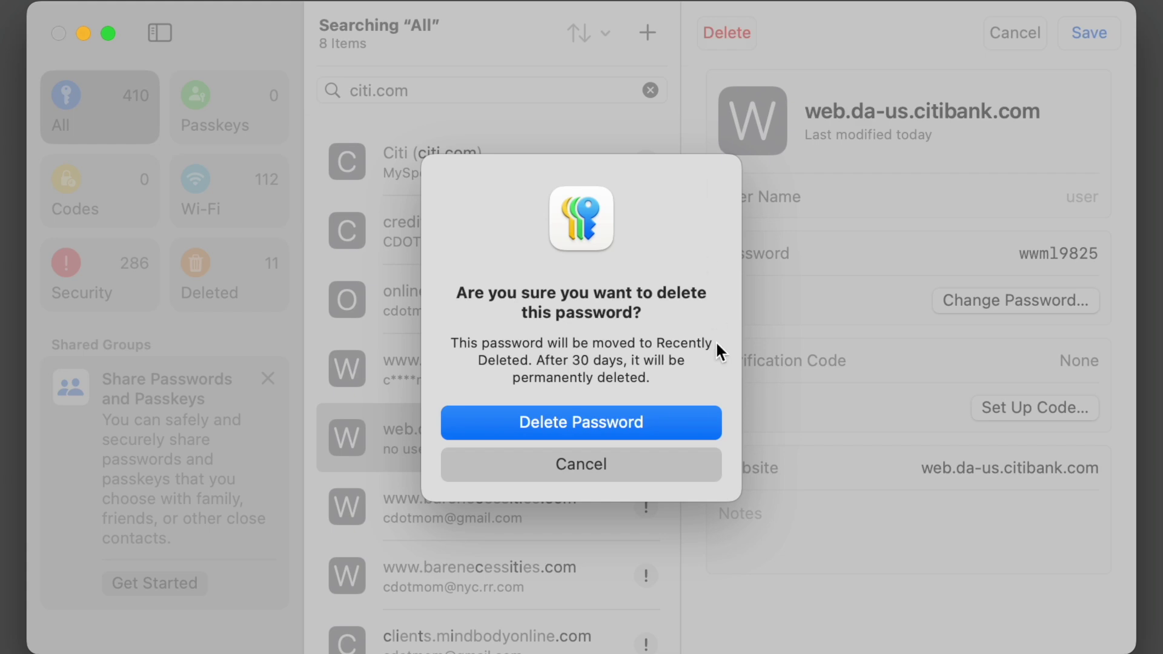
{"action": "left_click", "coordinate": [686, 421]}
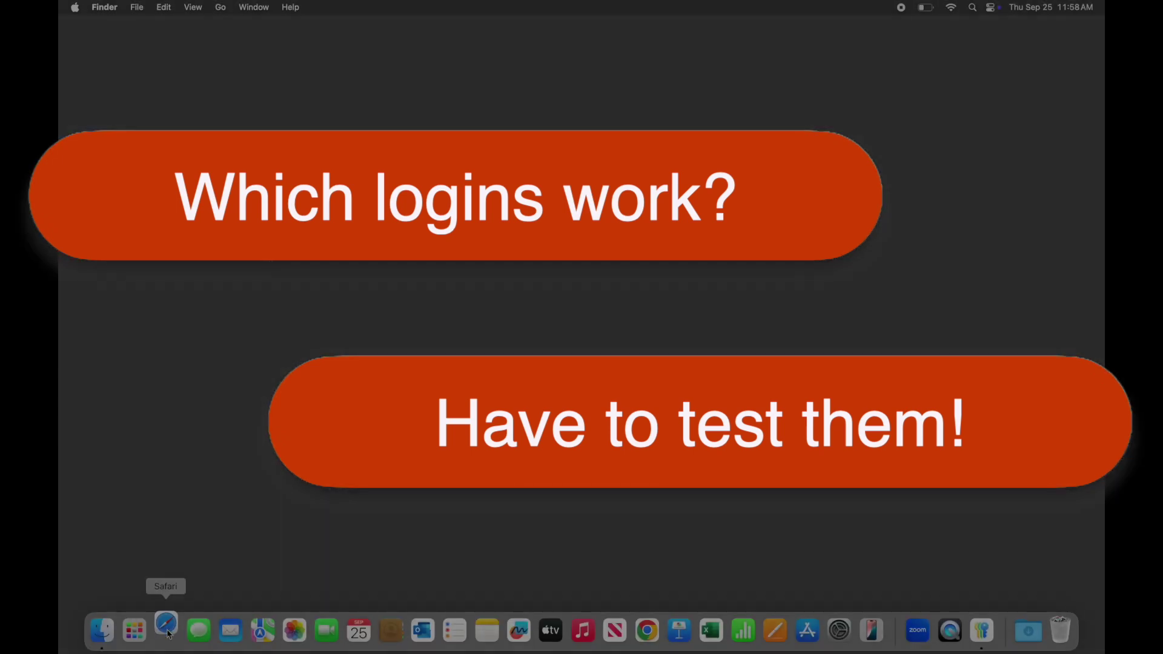
Open staples.com in Safari and go to the Staples sign-in page
{"action": "left_click", "coordinate": [166, 631]}
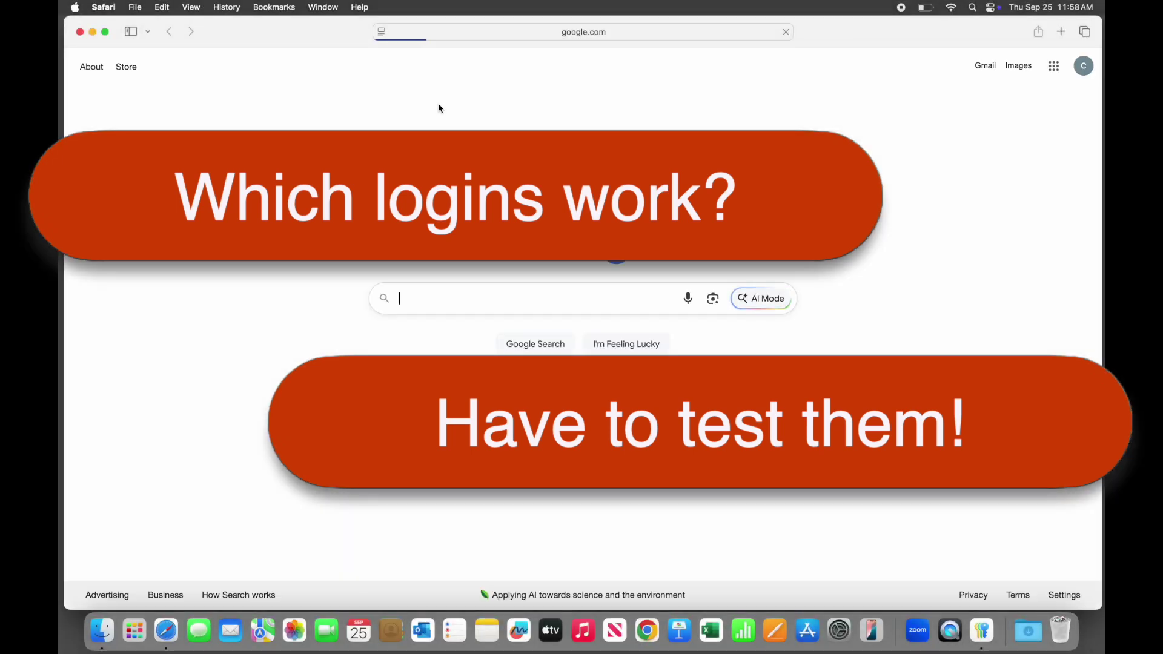
{"action": "left_click", "coordinate": [616, 34]}
{"action": "type", "text": "staples.com"}
{"action": "key", "text": "Delete"}
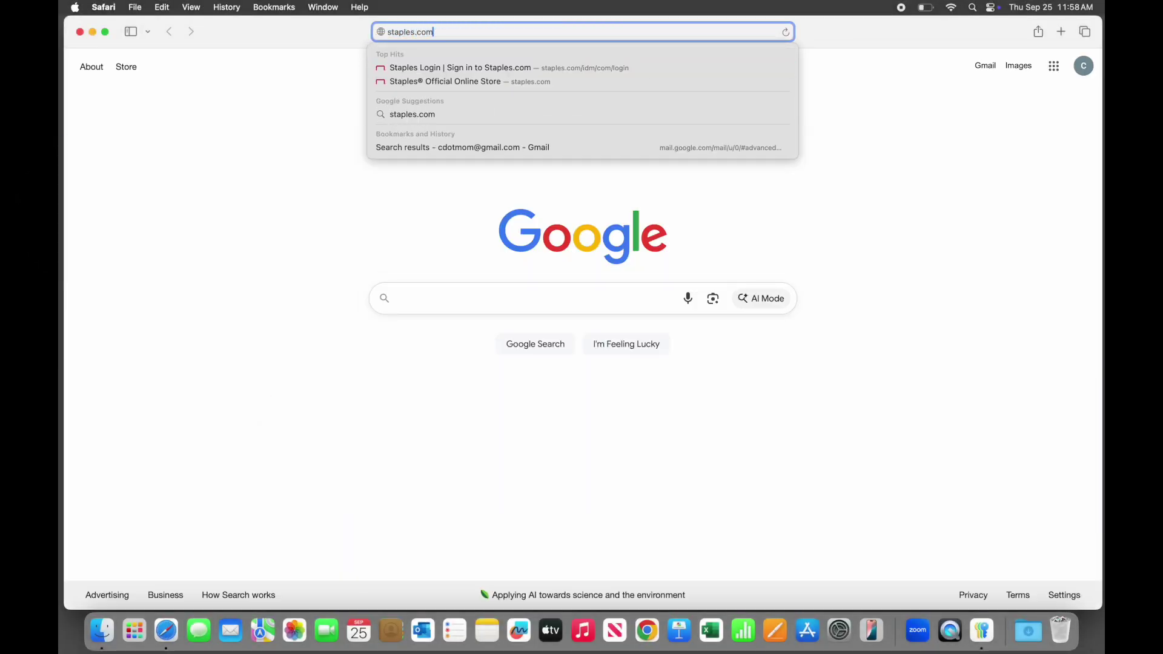
{"action": "key", "text": "Return"}
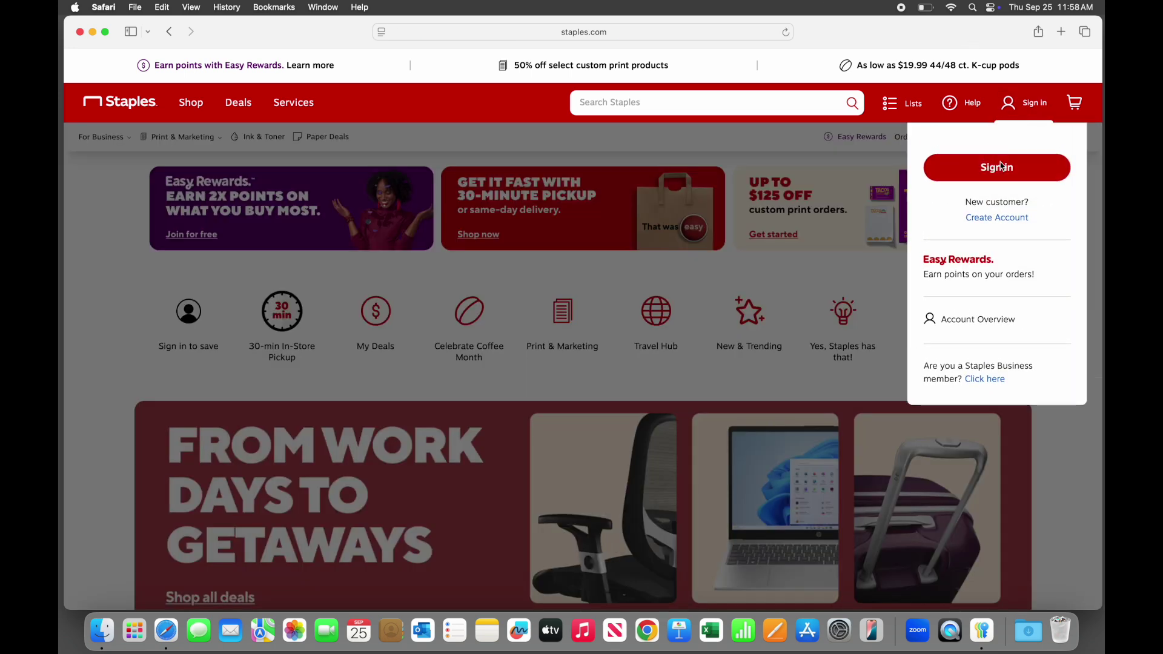
{"action": "left_click", "coordinate": [1024, 107]}
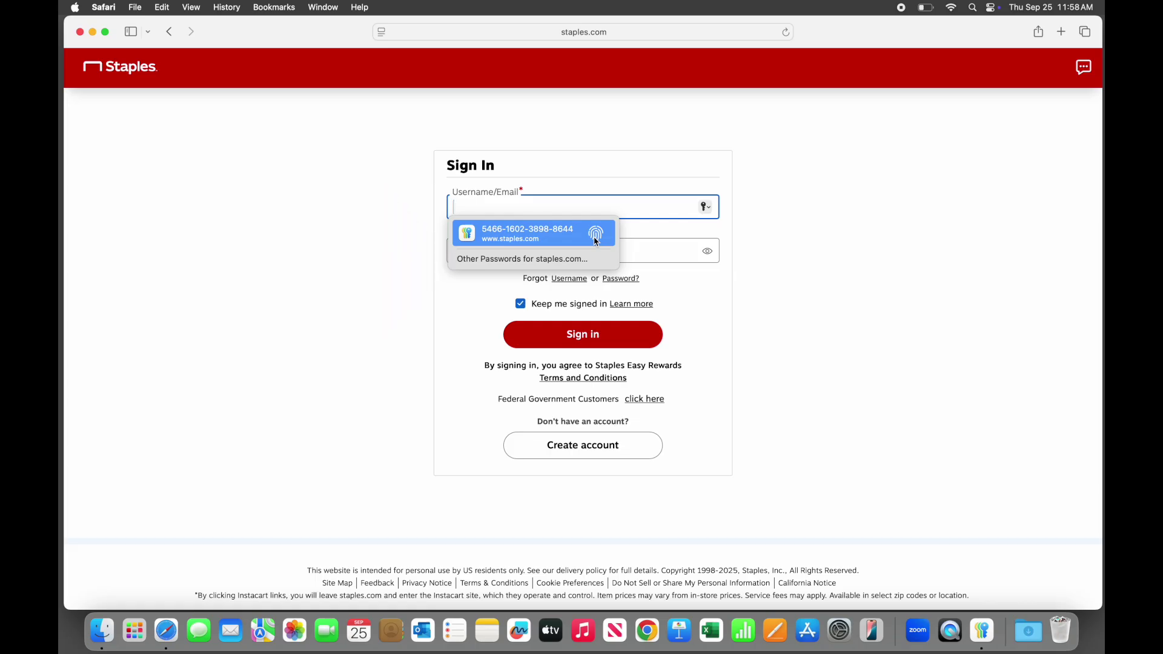
Autofill and submit the first, then the second saved Staples login, approving with Touch ID
{"action": "left_click", "coordinate": [589, 258]}
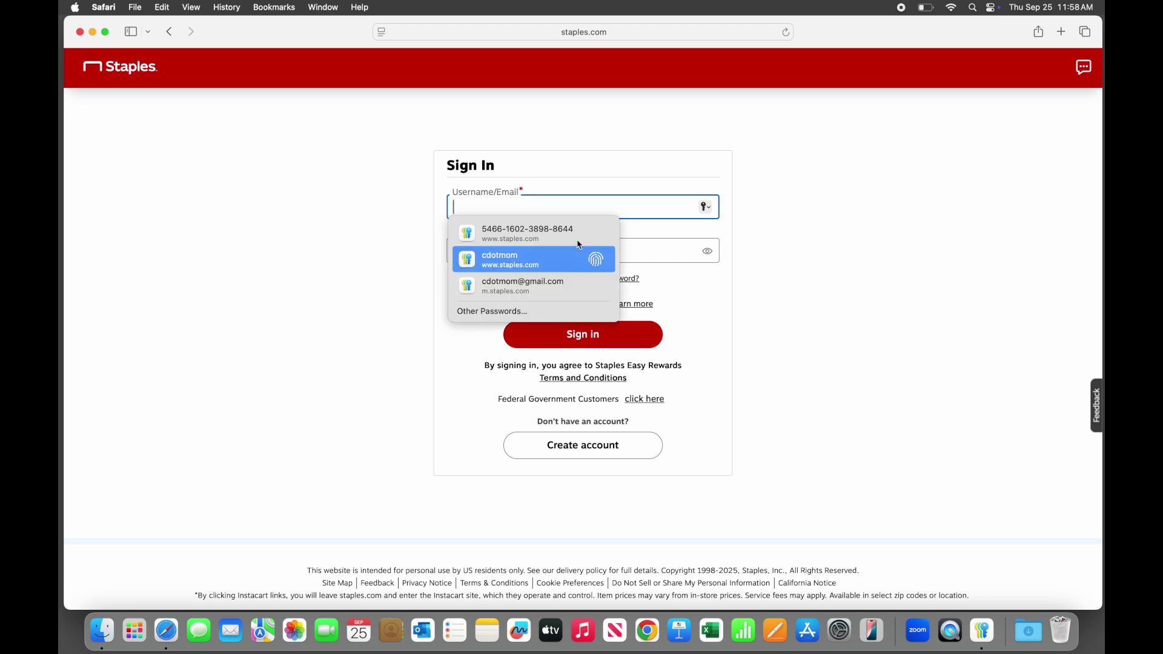
{"action": "left_click", "coordinate": [575, 242]}
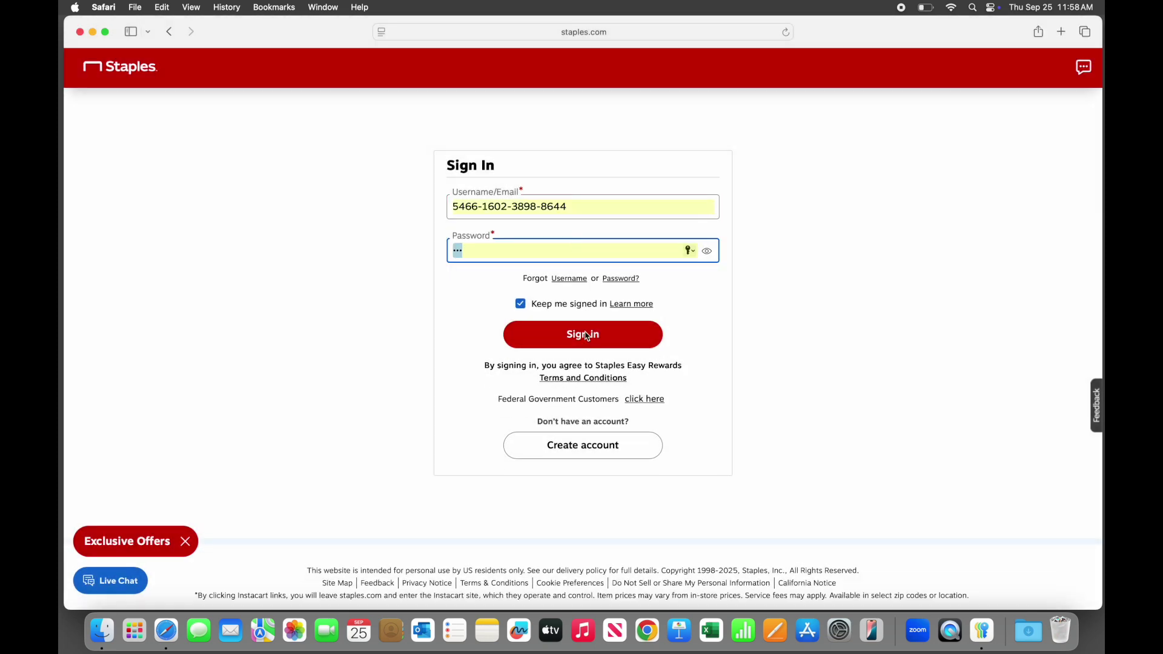
{"action": "left_click", "coordinate": [583, 335]}
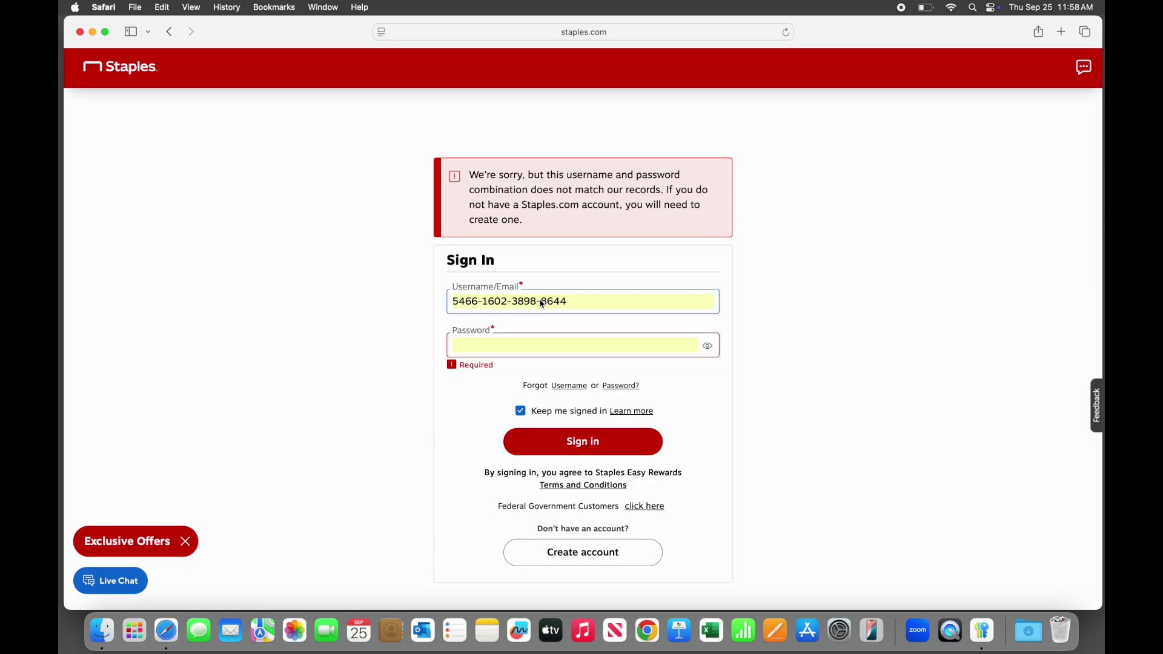
{"action": "left_click", "coordinate": [582, 304]}
{"action": "left_click_drag", "start_coordinate": [581, 305], "coordinate": [439, 308]}
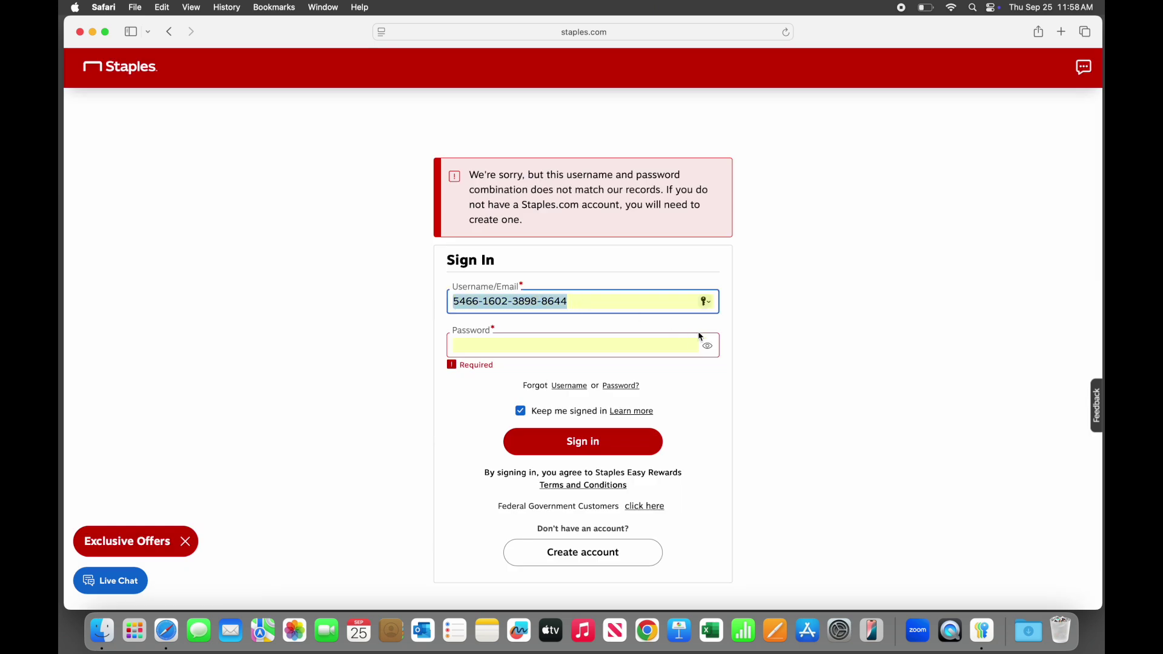
{"action": "left_click", "coordinate": [704, 303]}
{"action": "left_click", "coordinate": [749, 351]}
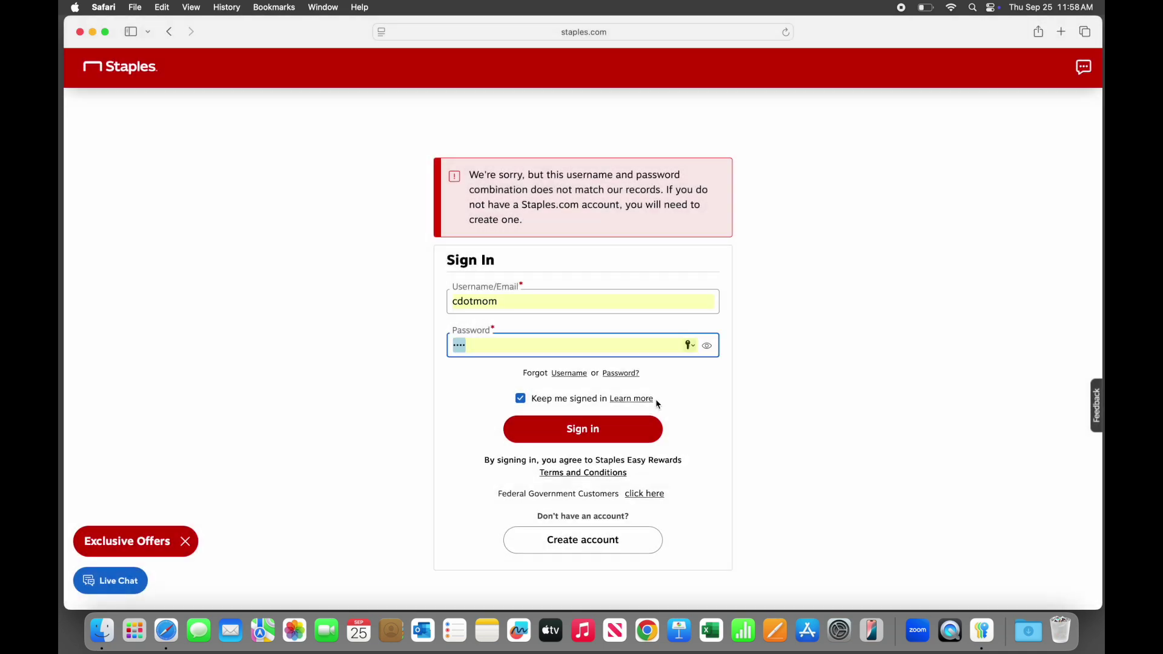
{"action": "left_click", "coordinate": [654, 435]}
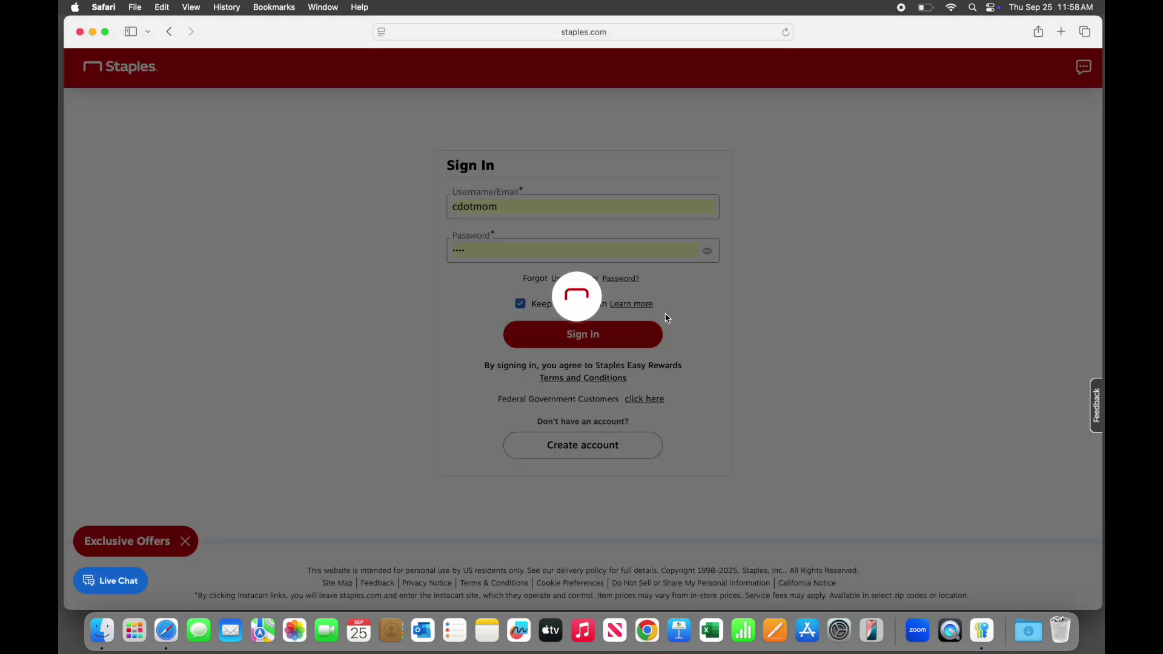
Autofill the e-mail address Staples login and try signing in again
{"action": "left_click", "coordinate": [696, 303]}
{"action": "left_click", "coordinate": [704, 303]}
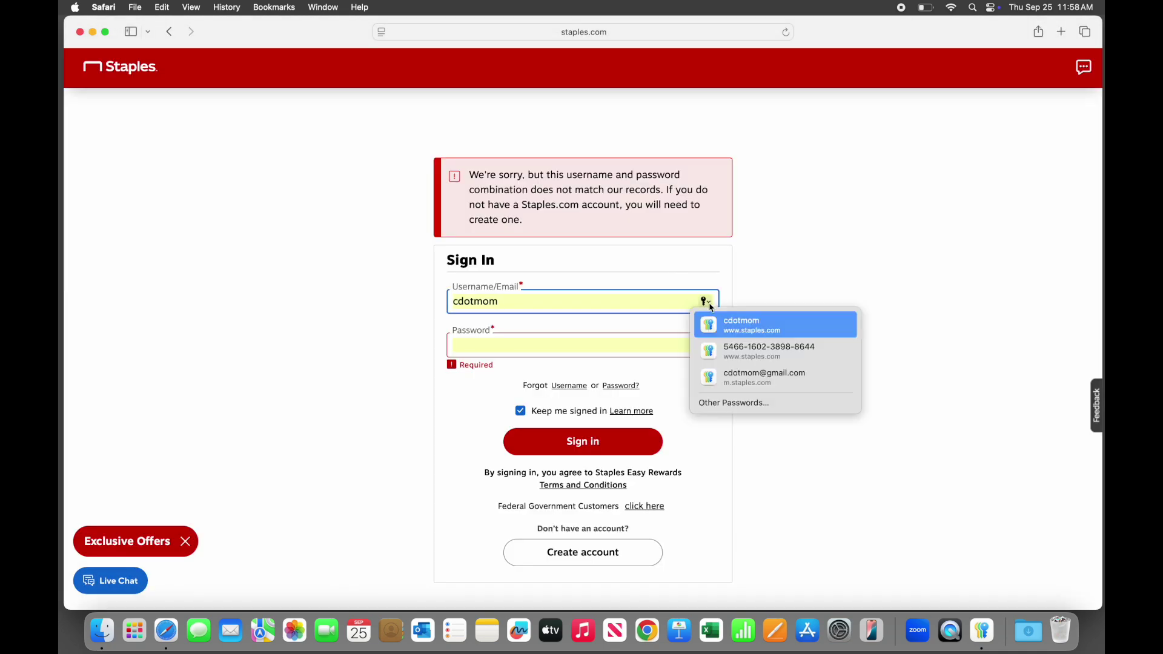
{"action": "left_click", "coordinate": [751, 375]}
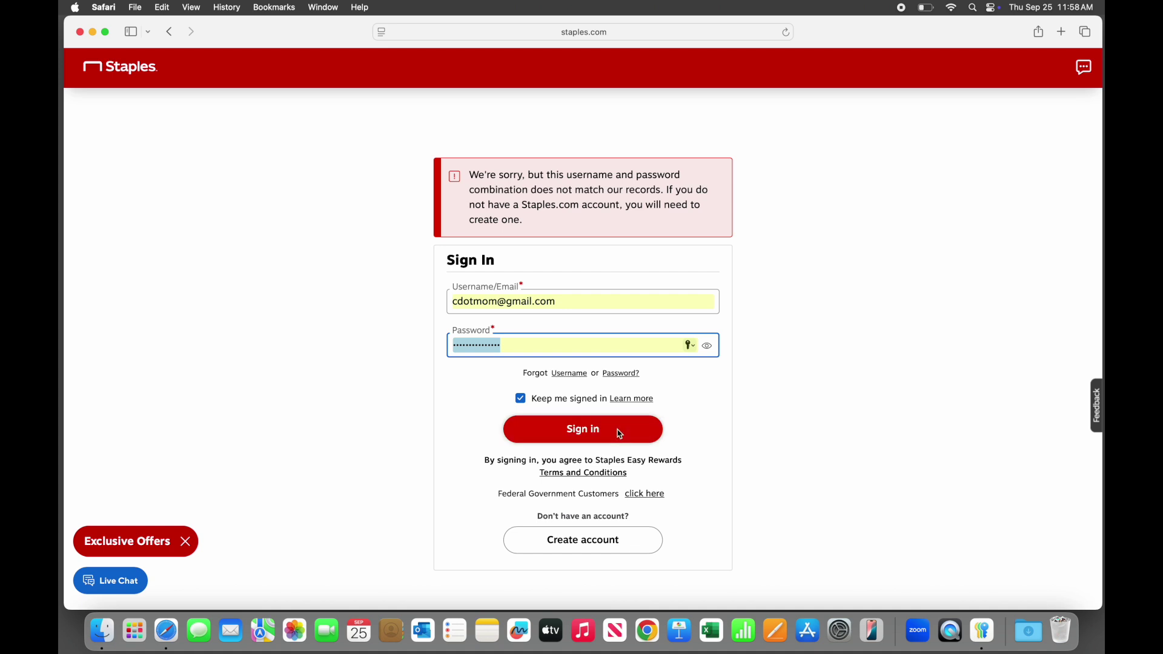
{"action": "left_click", "coordinate": [619, 434]}
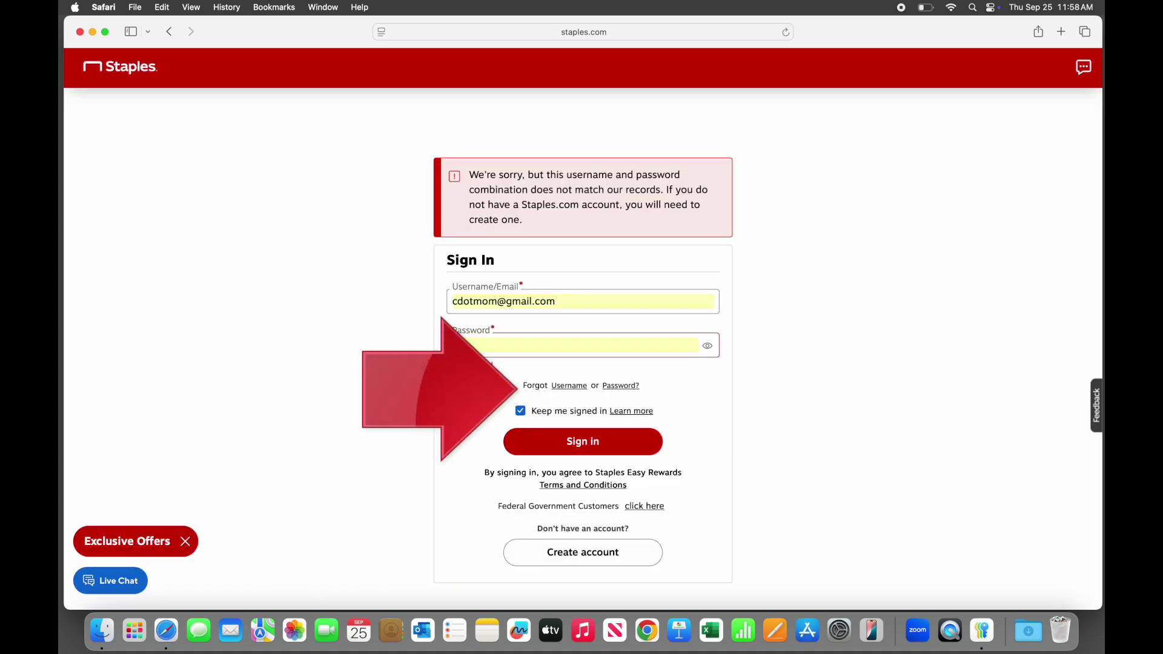
{"action": "left_click", "coordinate": [557, 303]}
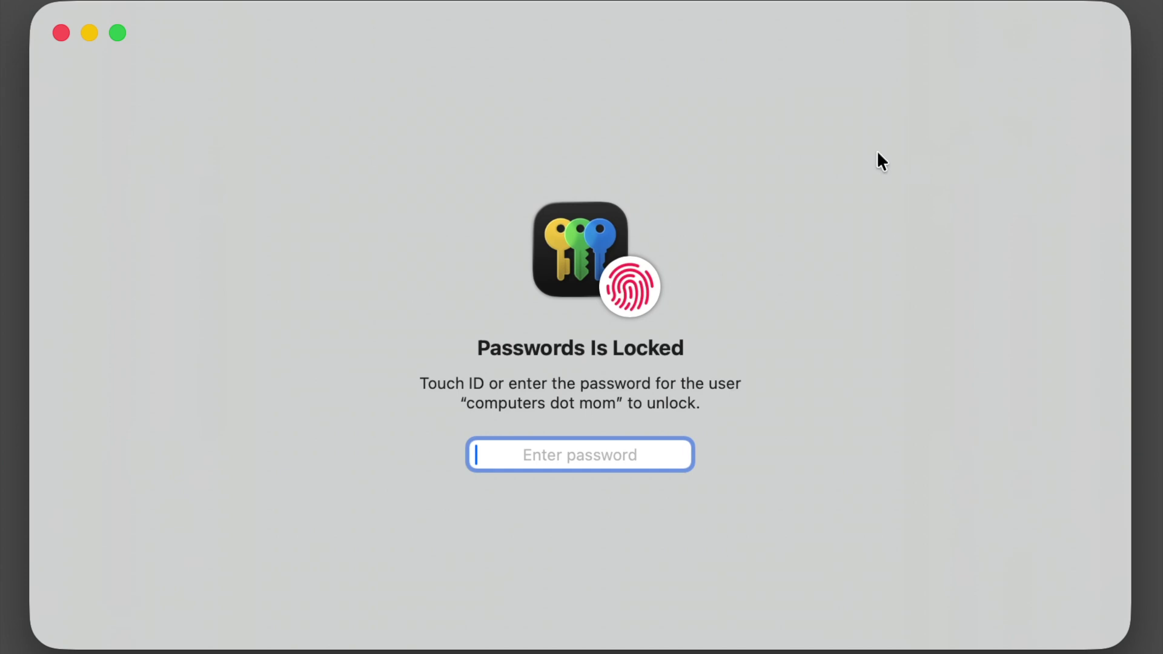
Unlock Passwords with the account password, search 'apple', and open the single PayPal match
{"action": "type", "text": "••••"}
{"action": "key", "text": "Return"}
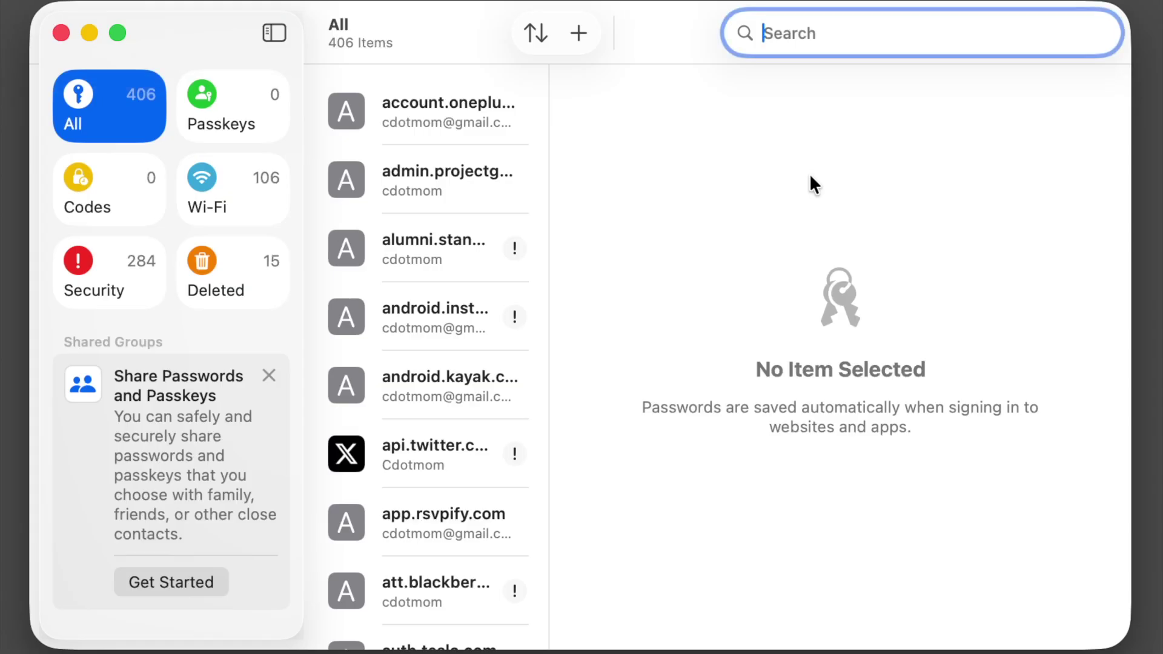
{"action": "type", "text": "apple"}
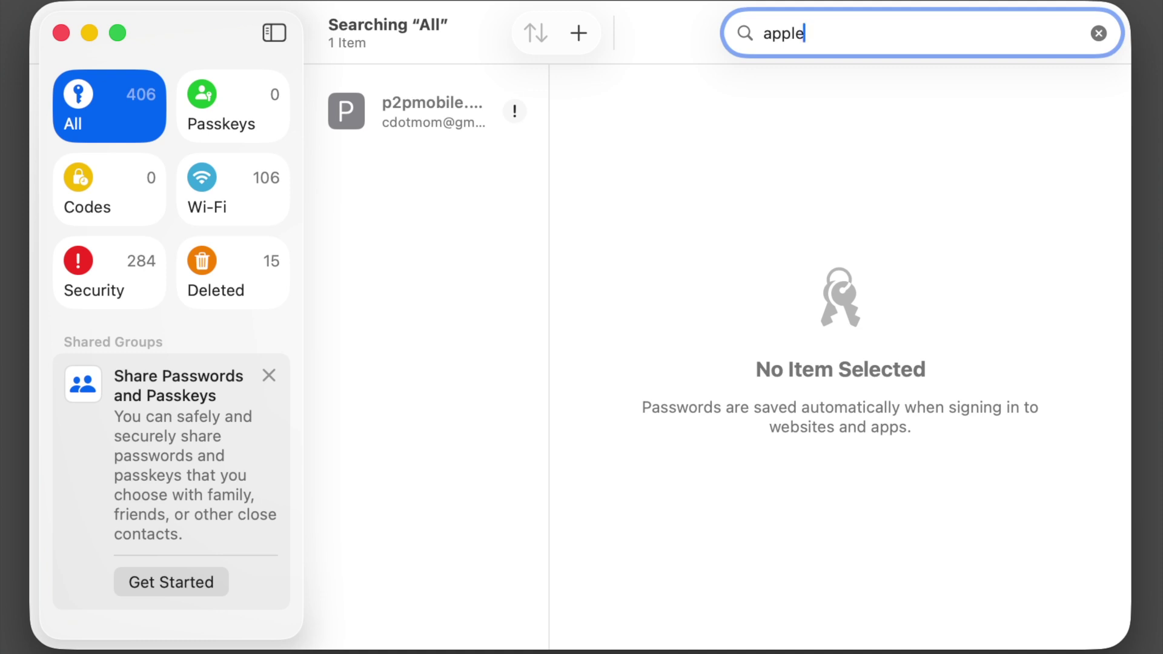
{"action": "left_click", "coordinate": [426, 112]}
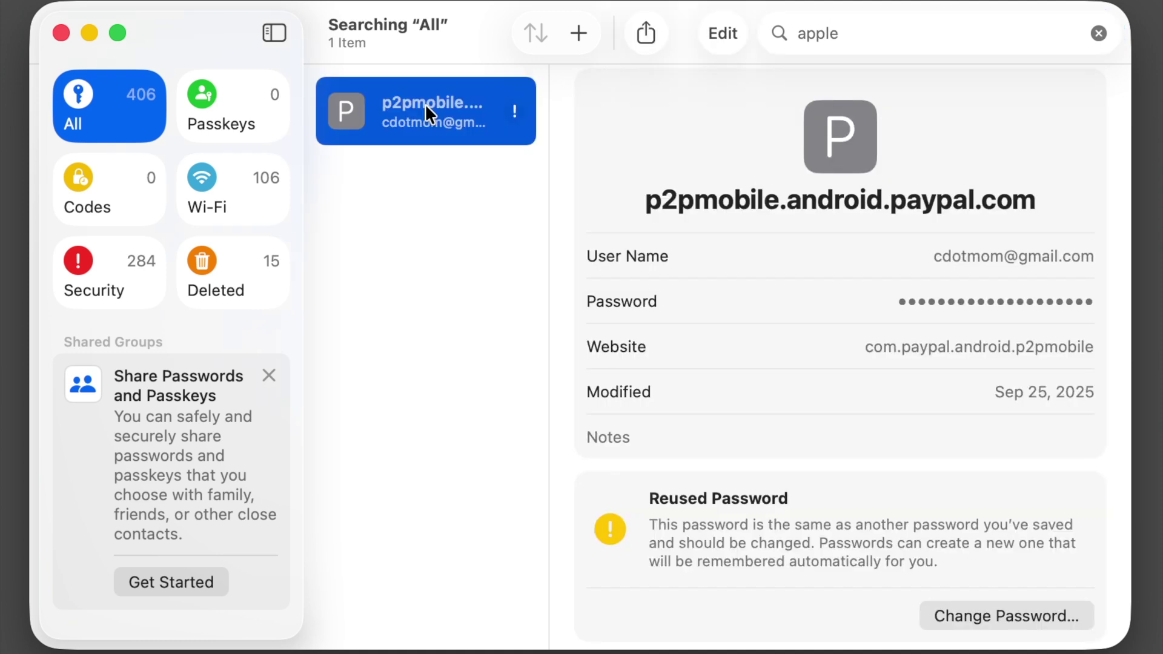
{"action": "left_click", "coordinate": [1098, 33]}
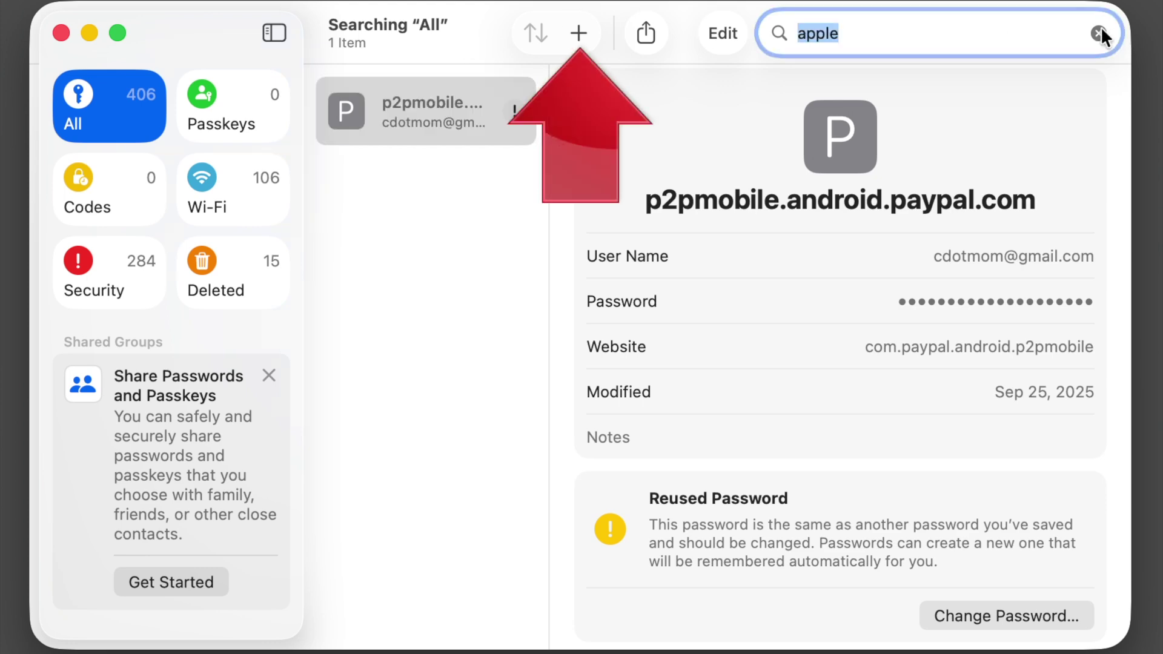
Add an apple.com login with the suggested e-mail user name, a password, and note 'Logins can be saved manually'
{"action": "left_click", "coordinate": [579, 32]}
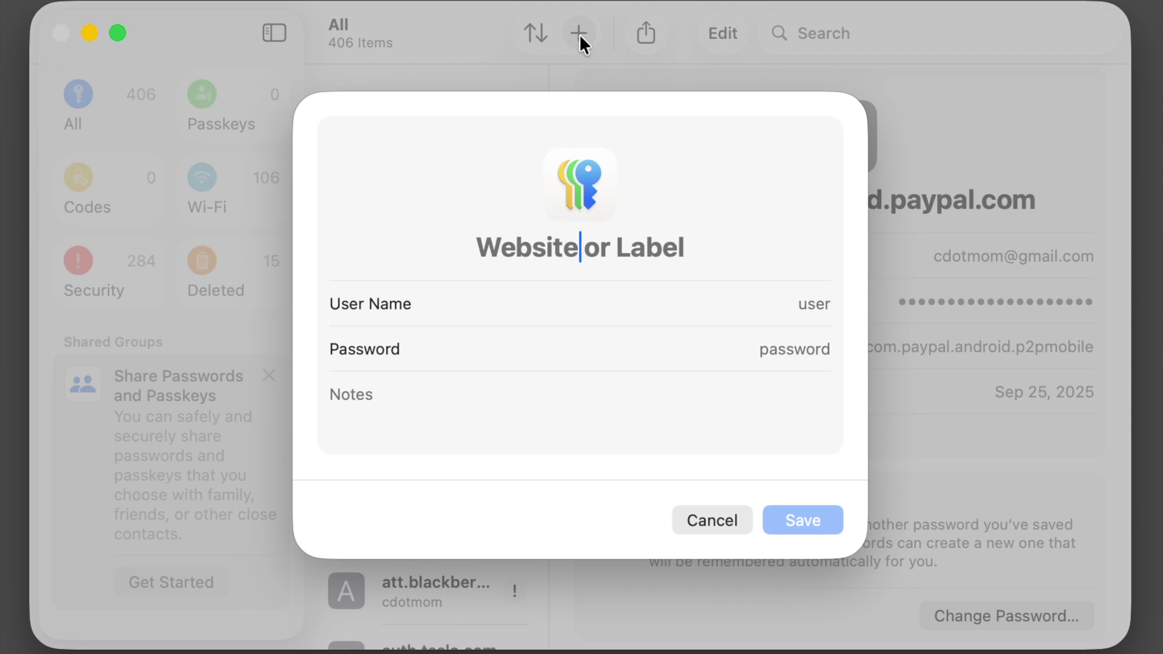
{"action": "type", "text": "apple.com"}
{"action": "key", "text": "Tab"}
{"action": "left_click", "coordinate": [794, 335]}
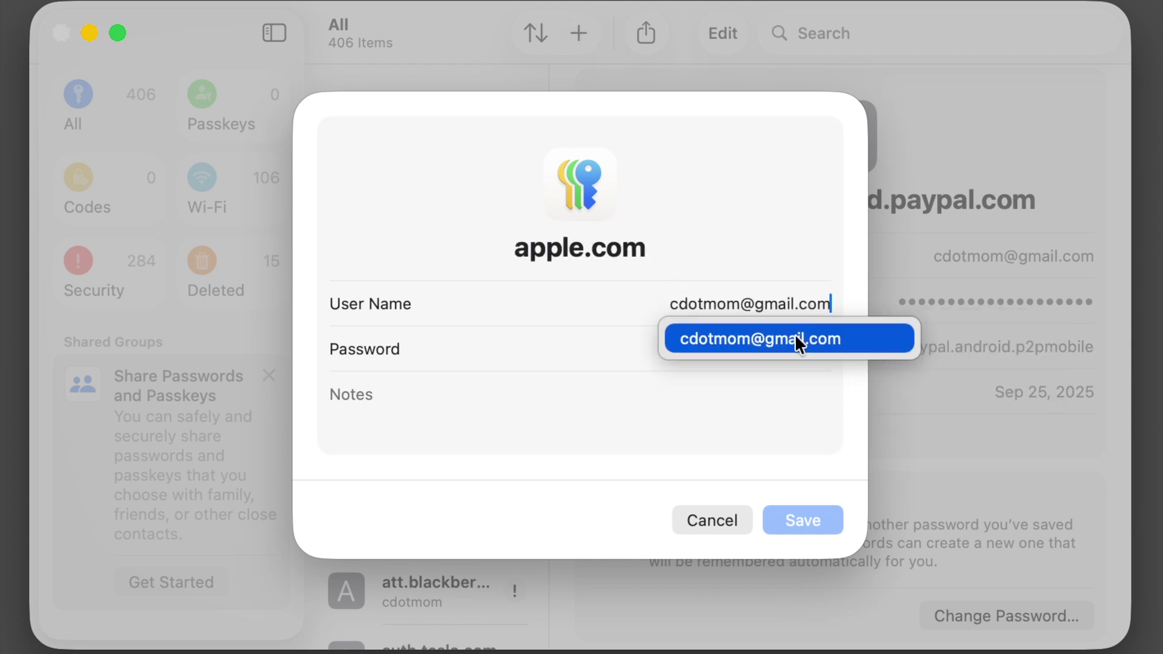
{"action": "left_click", "coordinate": [759, 342]}
{"action": "type", "text": "Not my real password"}
{"action": "key", "text": "Tab"}
{"action": "type", "text": "Logi"}
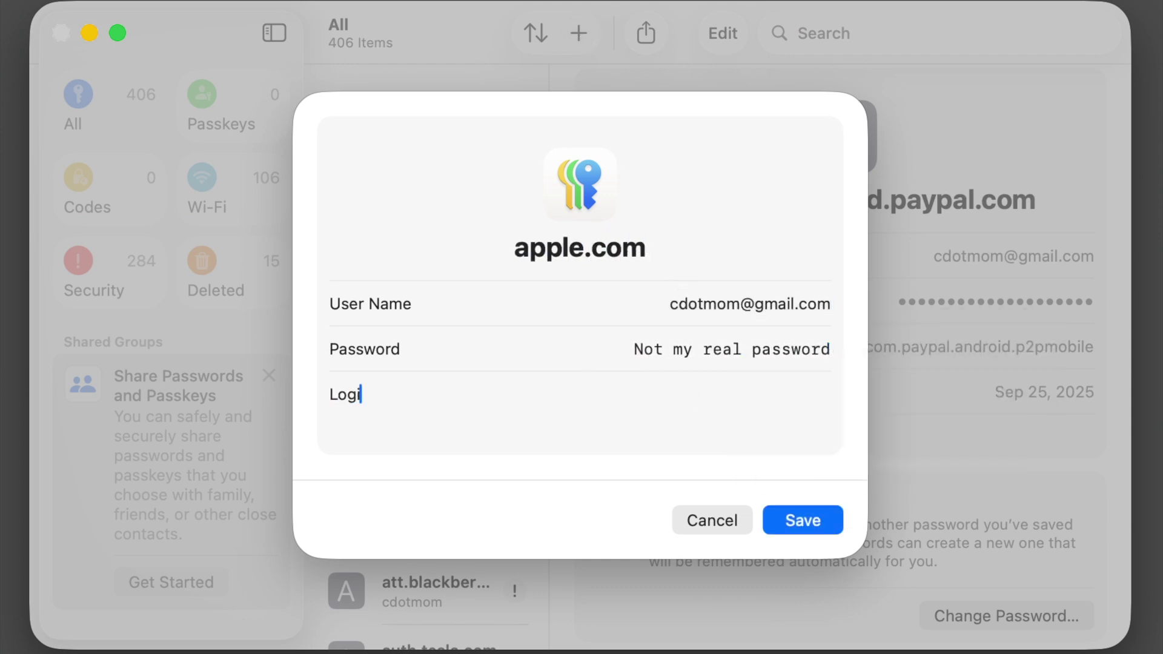
{"action": "type", "text": "ns can be saved manually"}
{"action": "left_click", "coordinate": [804, 522]}
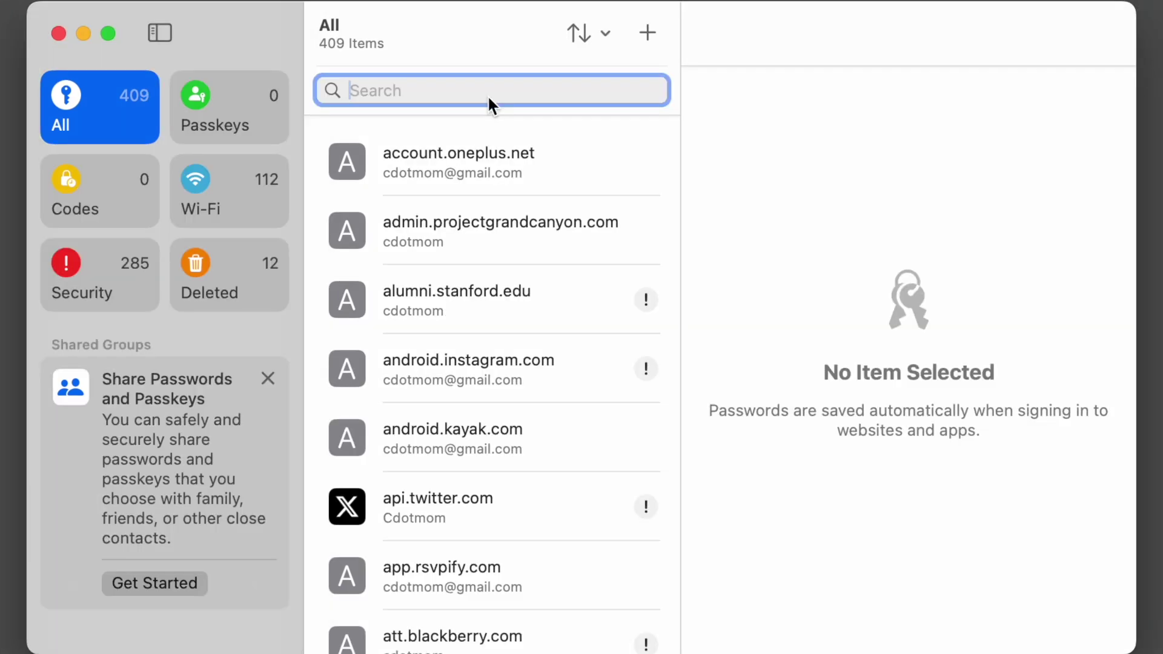
Search 'microsof' to view the live.com login, then clear the search to list all 409 logins
{"action": "type", "text": "micro"}
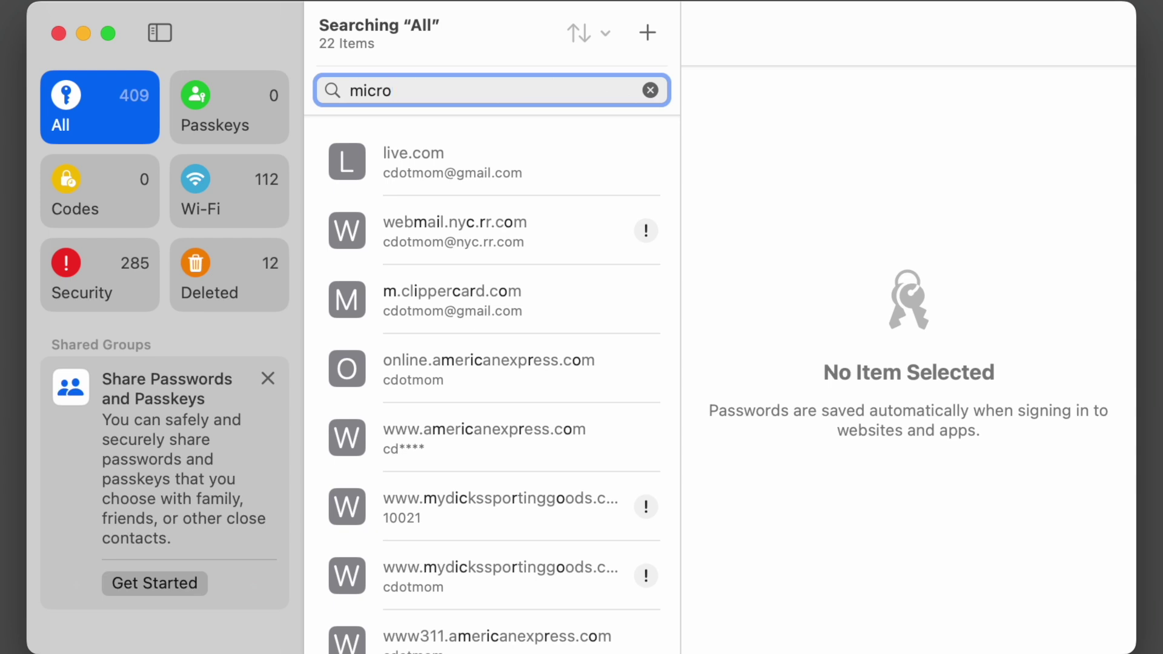
{"action": "type", "text": "sof"}
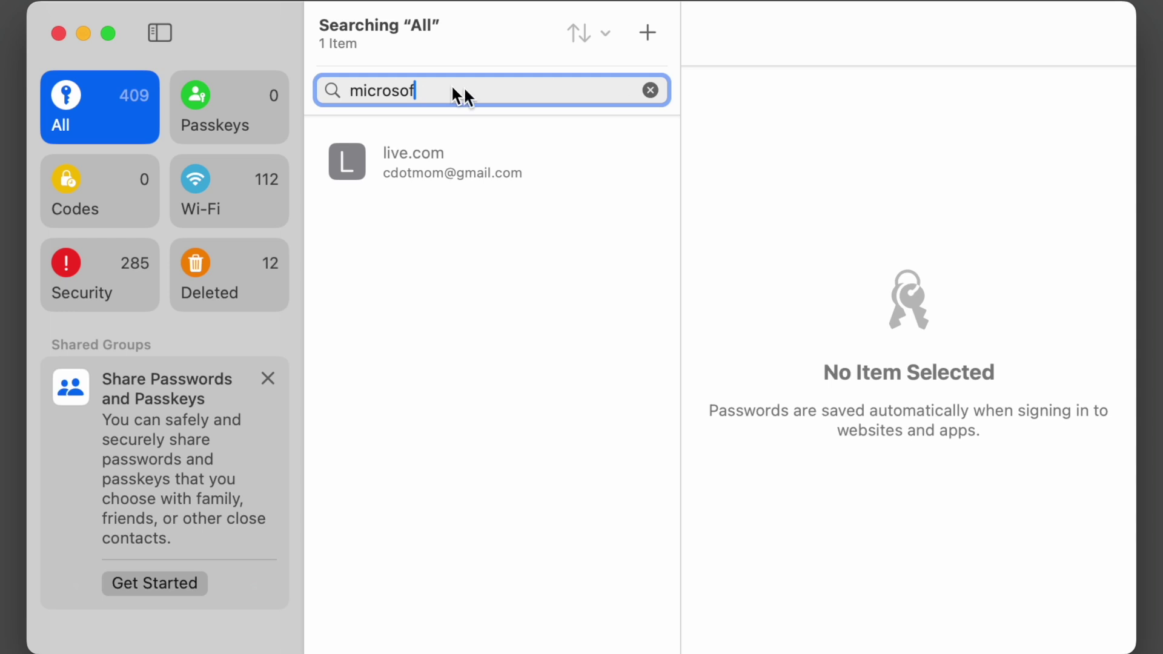
{"action": "left_click", "coordinate": [400, 160]}
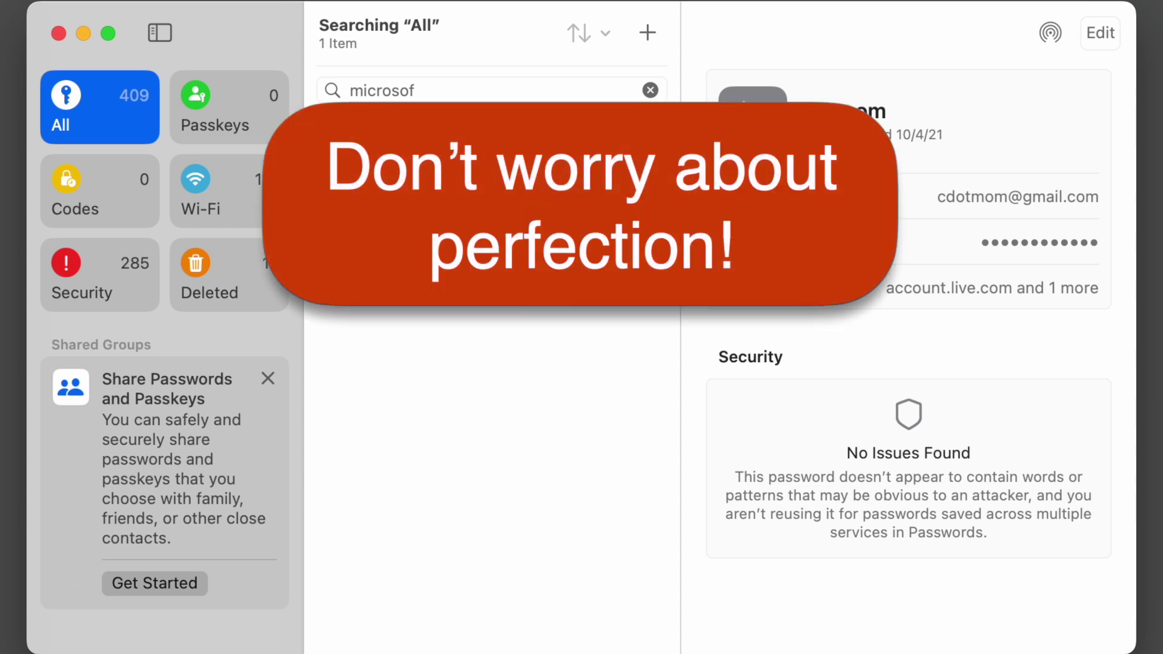
{"action": "left_click", "coordinate": [650, 90]}
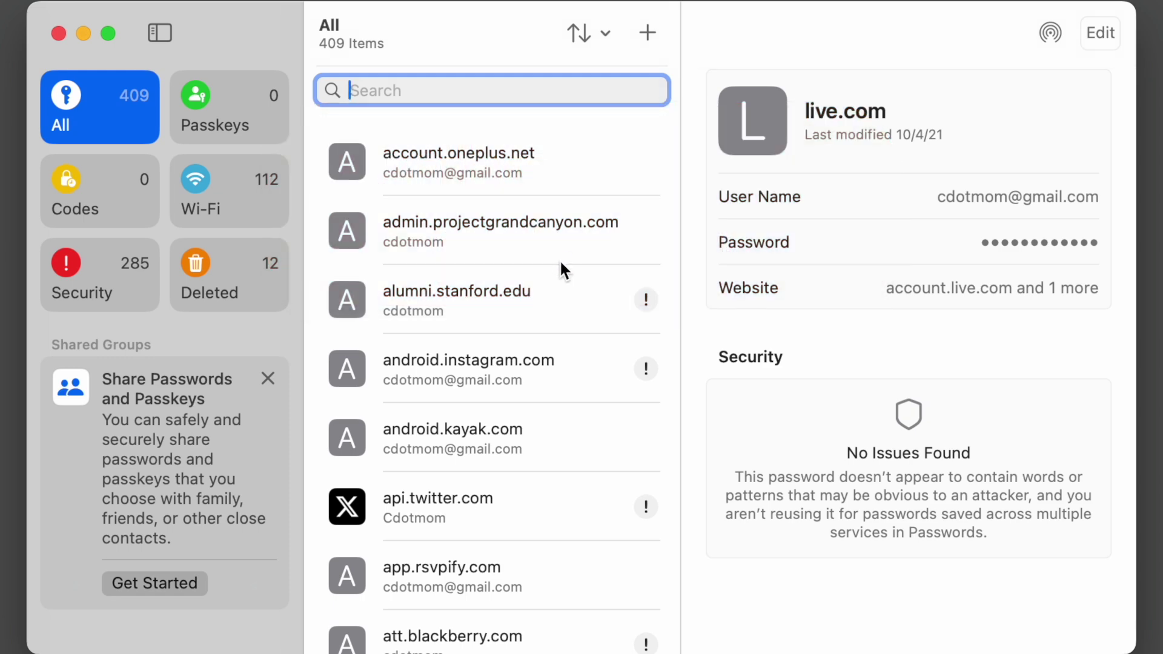
{"action": "scroll", "coordinate": [558, 259], "scroll_direction": "down", "scroll_amount": 2}
{"action": "scroll", "coordinate": [492, 363], "scroll_direction": "up", "scroll_amount": 1}
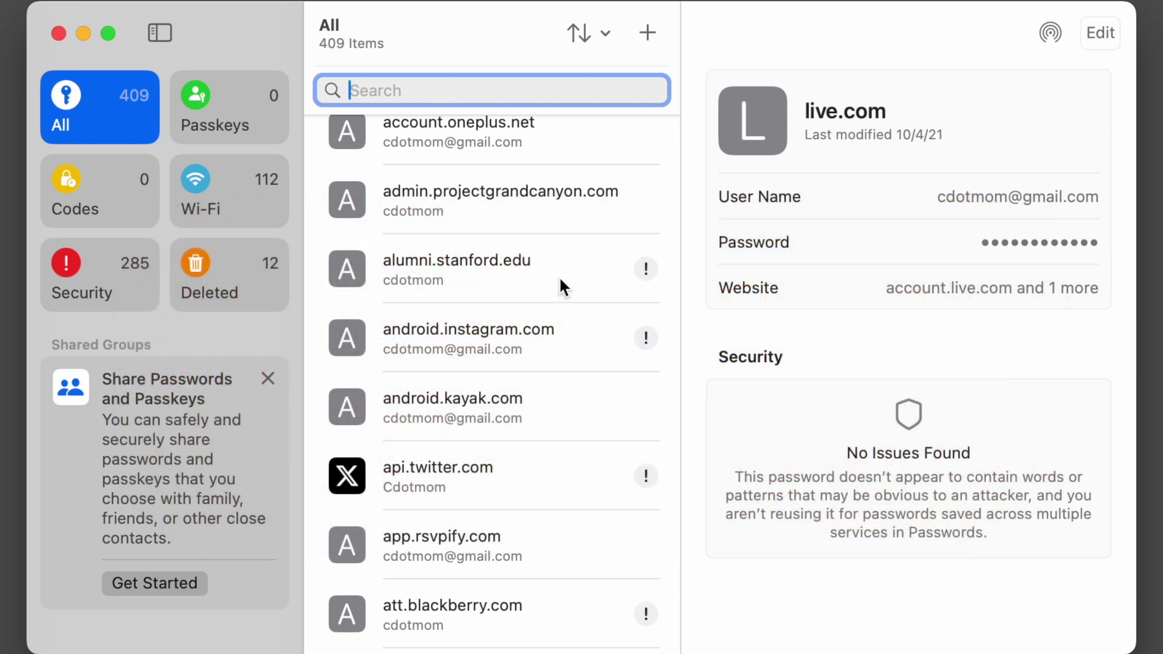
Open the Passkeys category, which holds 0 passkeys and shows No Saved Passkeys
{"action": "left_click", "coordinate": [246, 125]}
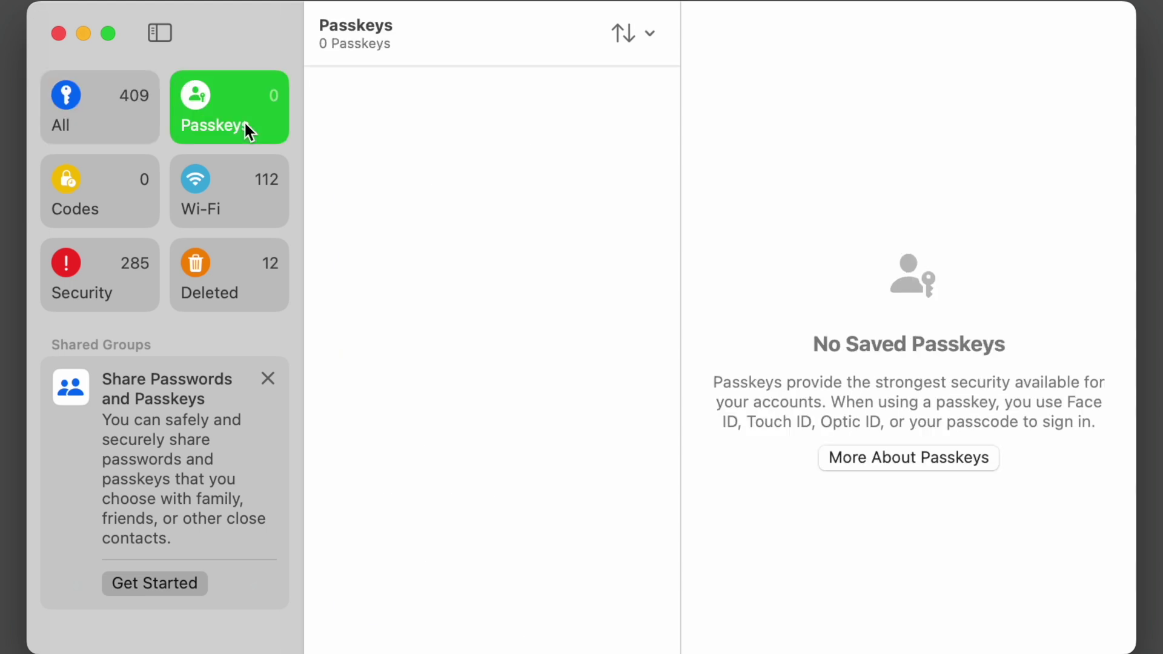